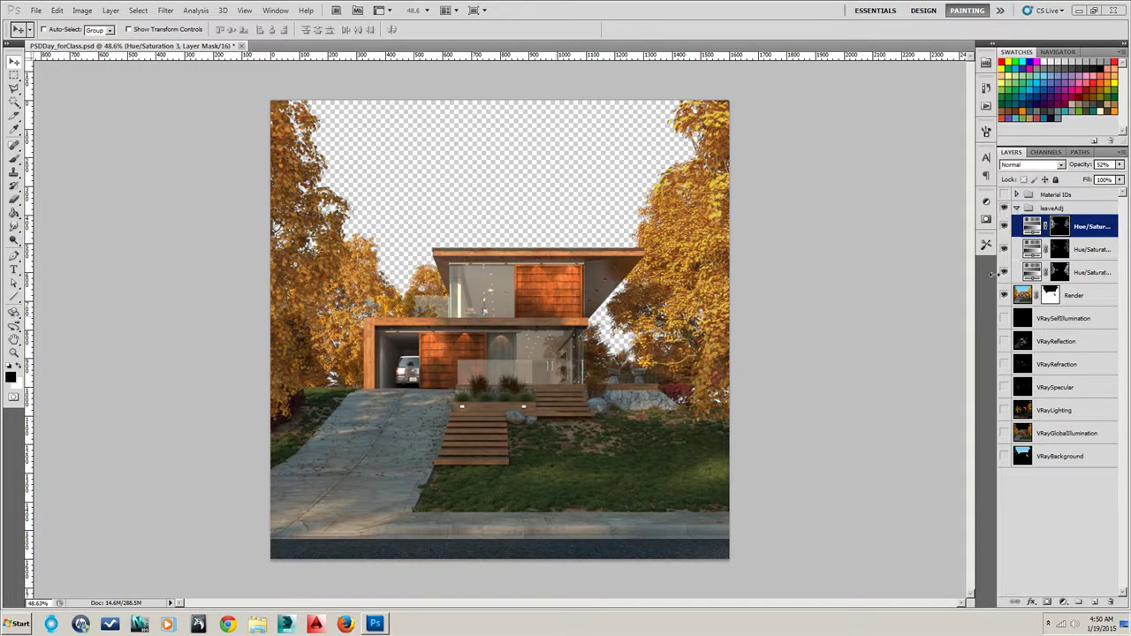
# Step: Collapse the leaveAdj group and toggle the VRayBackground sky layer off and on to compare
pyautogui.click(1016, 208)
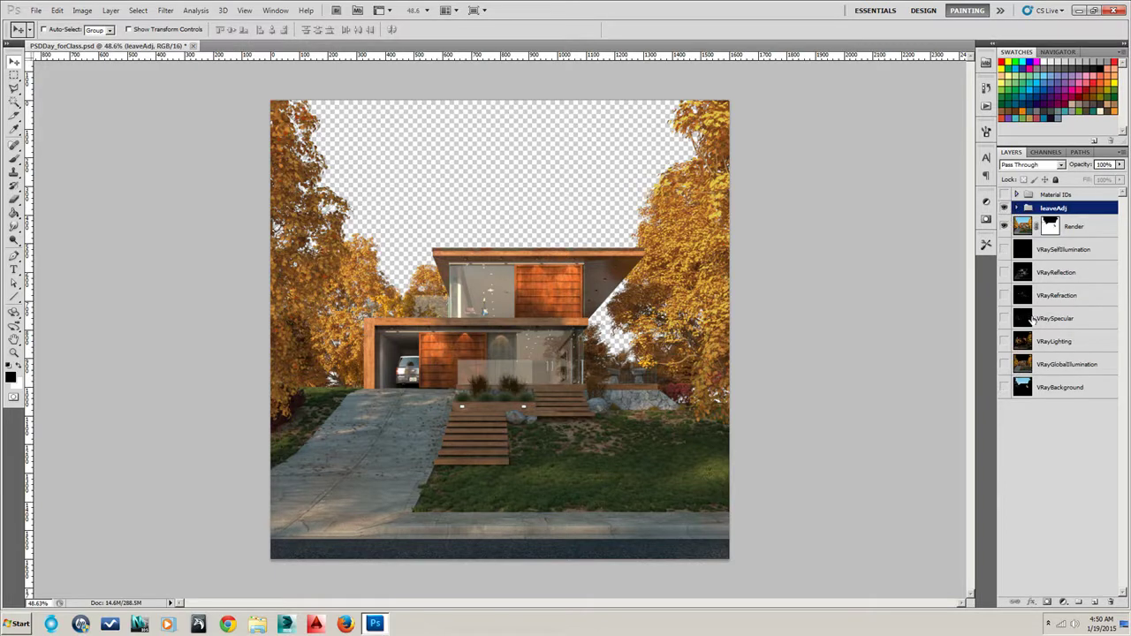
pyautogui.click(1004, 387)
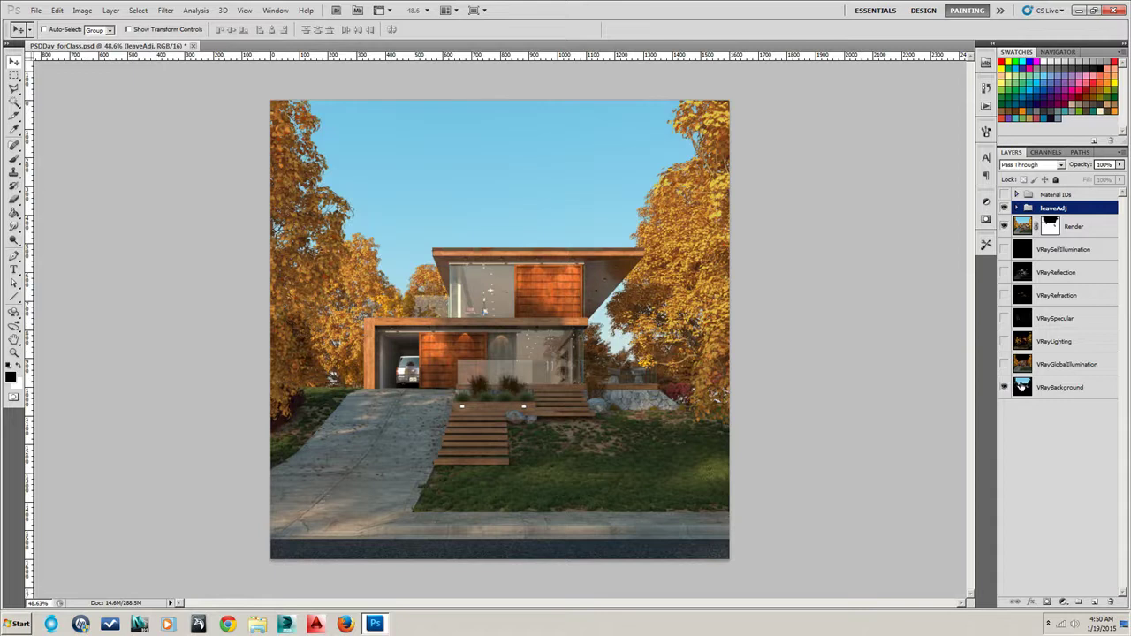
pyautogui.click(1024, 387)
pyautogui.click(1004, 388)
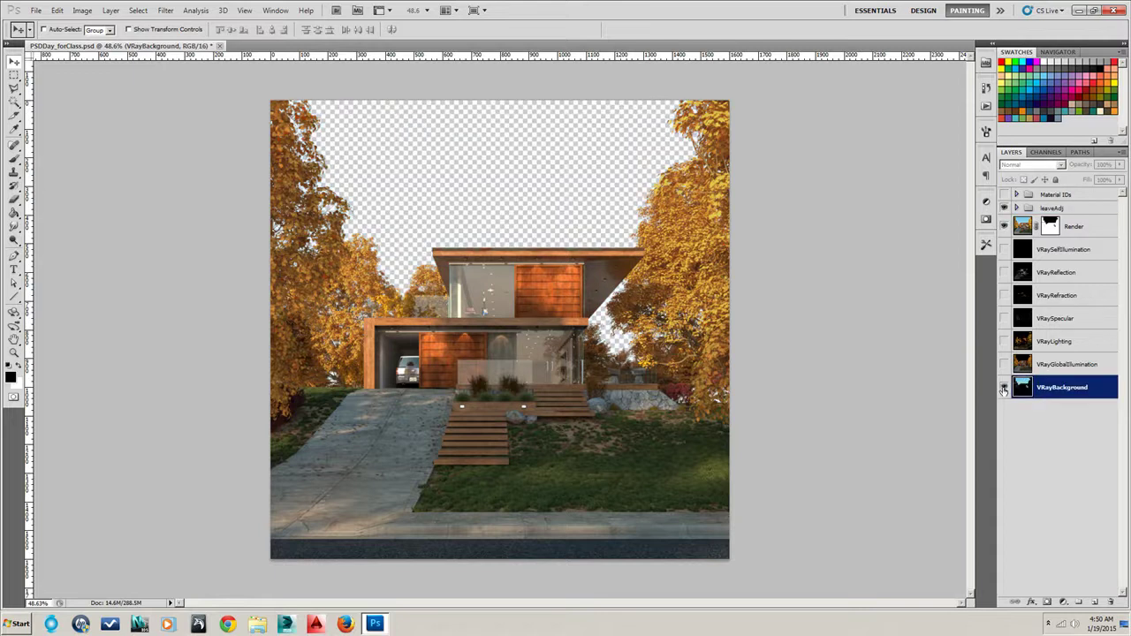
pyautogui.click(1004, 388)
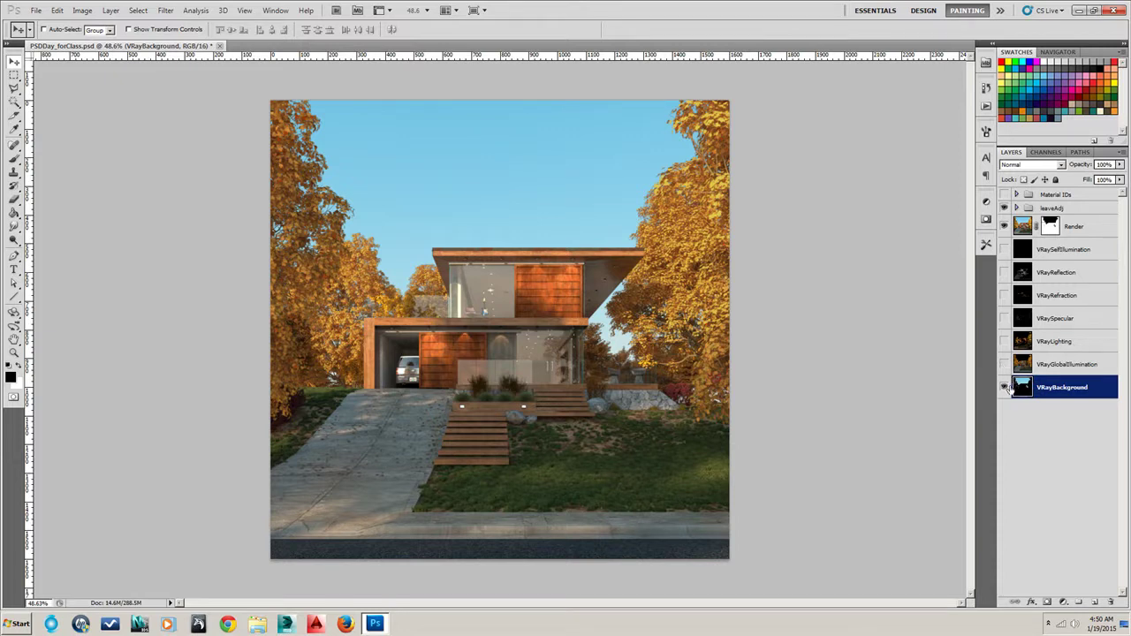
pyautogui.click(1005, 389)
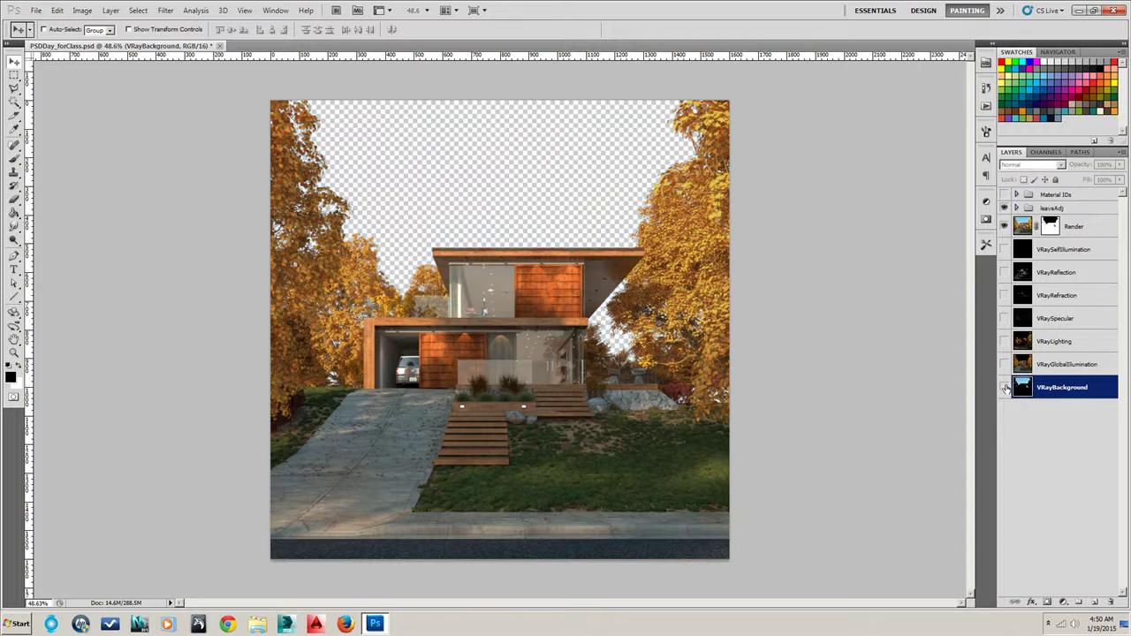
pyautogui.click(1005, 389)
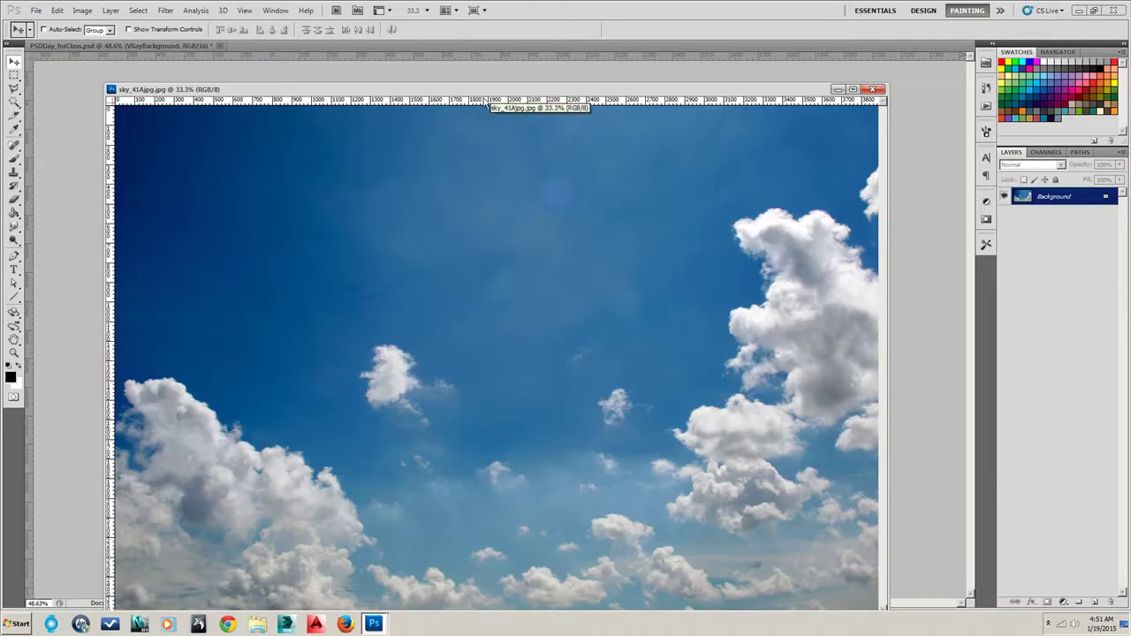
# Step: Copy the sky photo into the house render as Layer 1, accepting the bit-depth warning, then close the photo
pyautogui.moveTo(495, 89); pyautogui.dragTo(606, 253)
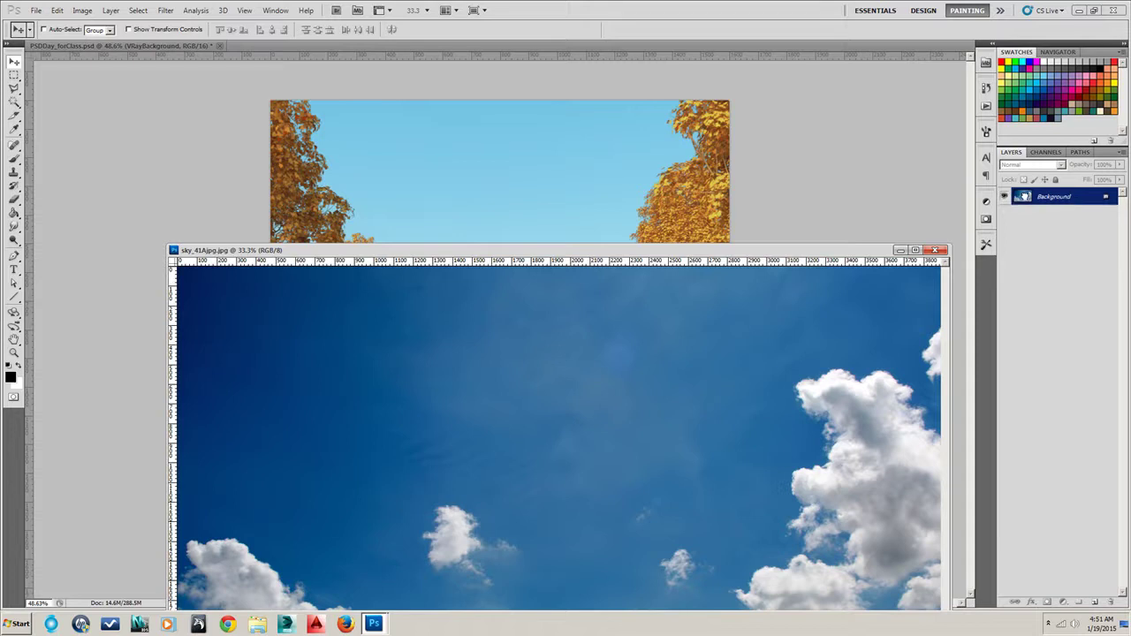
pyautogui.moveTo(1022, 196); pyautogui.dragTo(510, 182)
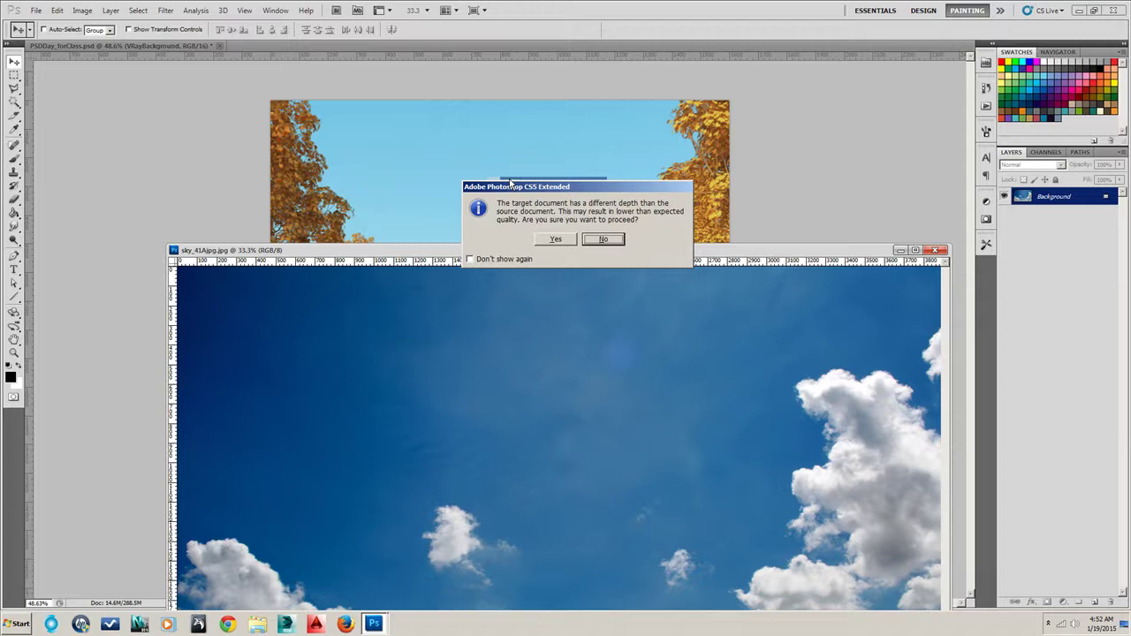
pyautogui.click(556, 240)
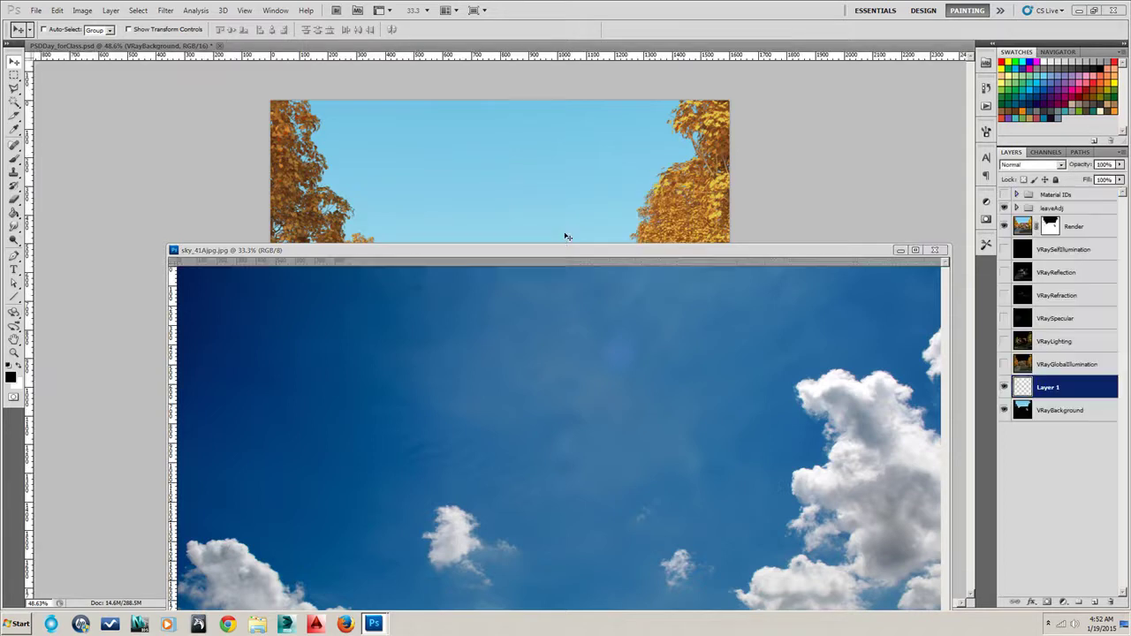
pyautogui.moveTo(616, 251); pyautogui.dragTo(448, 256)
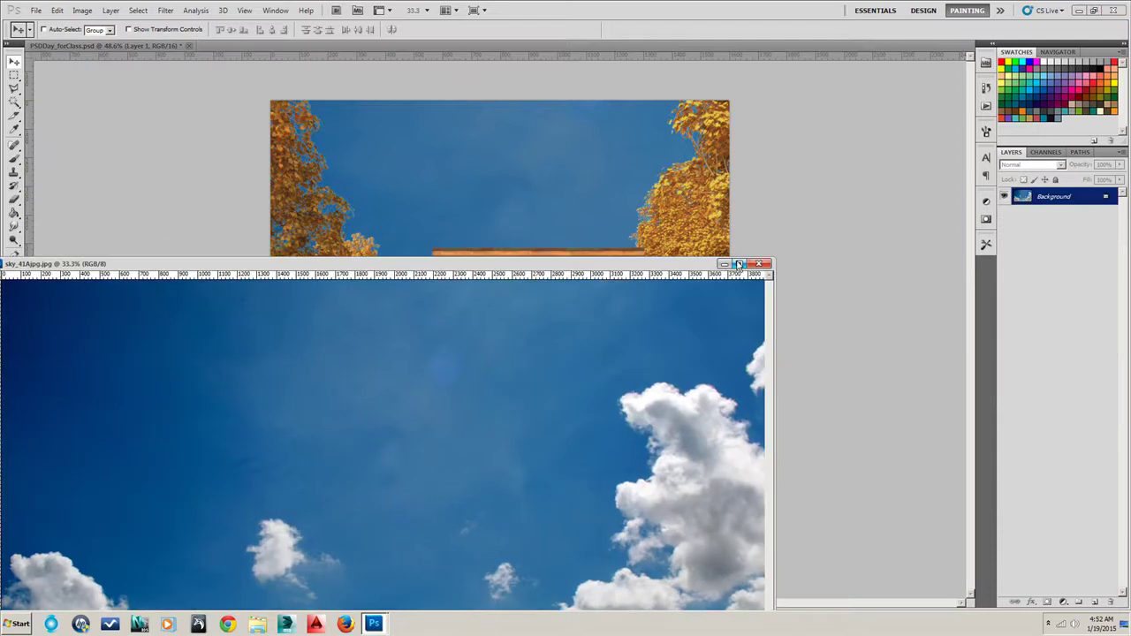
pyautogui.click(765, 255)
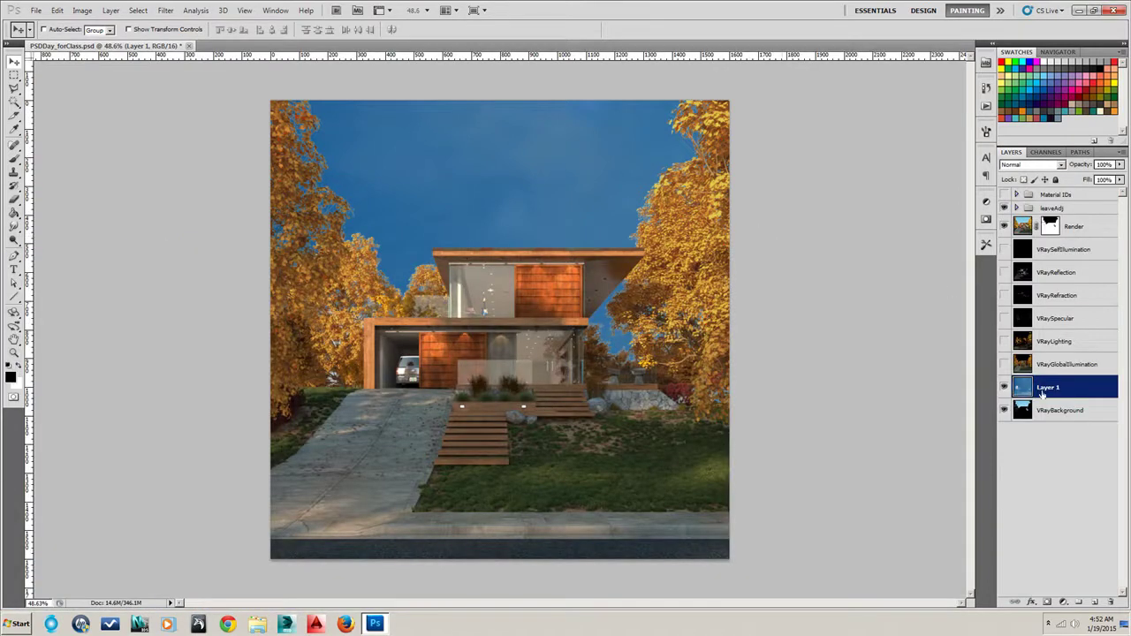
# Step: Compare Layer 1 on and off, then slide it so clouds appear above the house
pyautogui.click(1005, 389)
pyautogui.click(1005, 389)
pyautogui.moveTo(548, 240); pyautogui.dragTo(586, 315)
pyautogui.press('z')
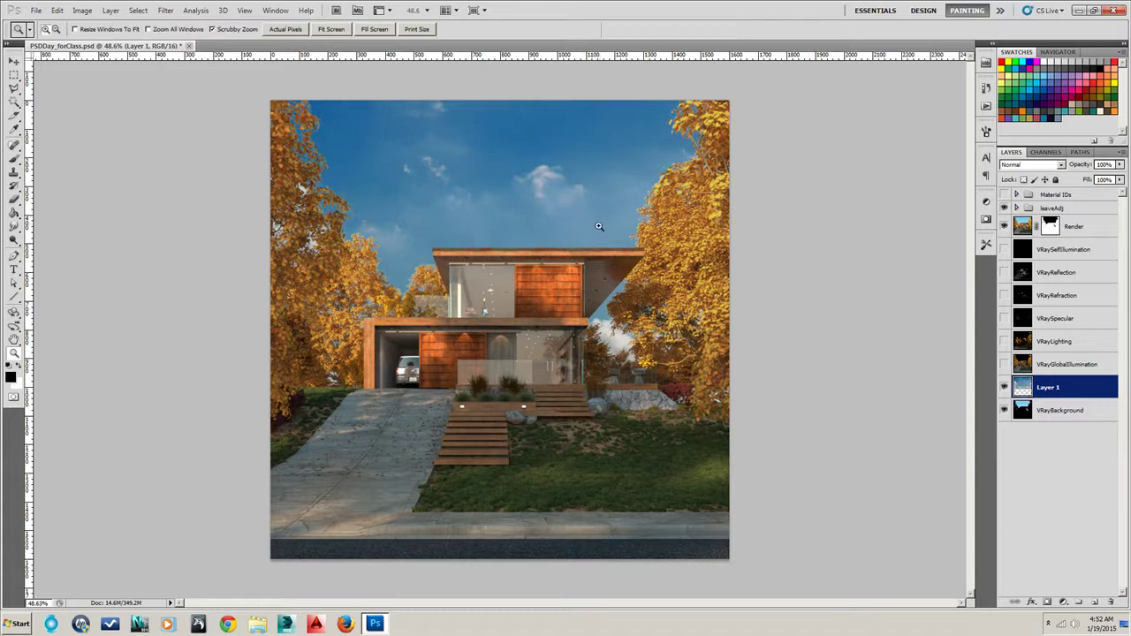
pyautogui.moveTo(598, 231); pyautogui.dragTo(559, 271)
pyautogui.press('v')
pyautogui.press('z')
pyautogui.press('v')
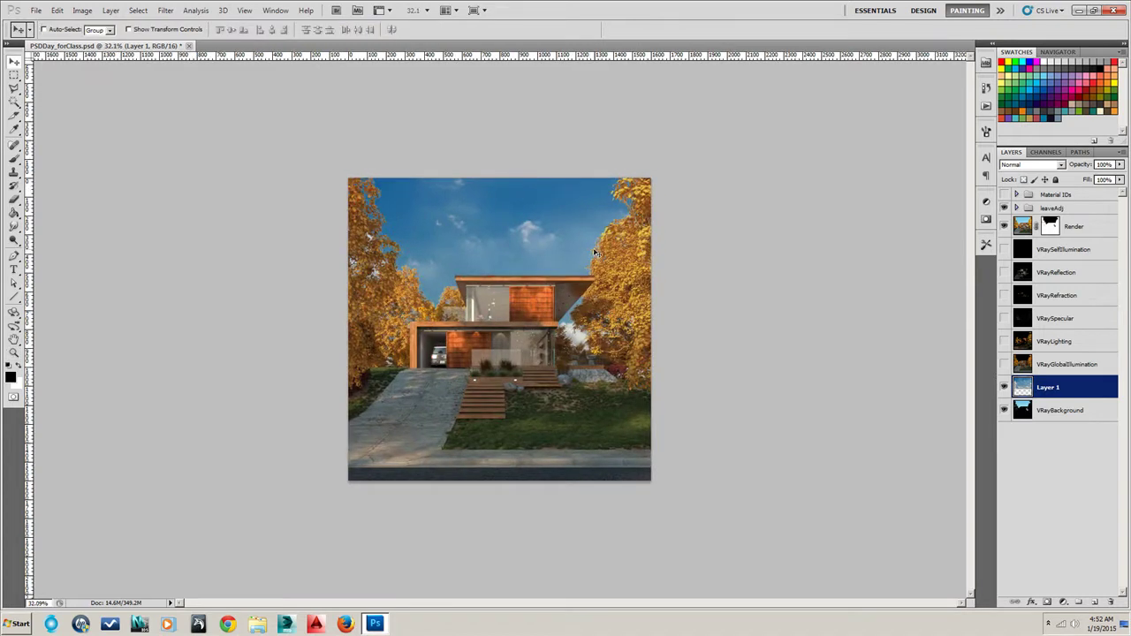
# Step: Free-transform the sky layer, moving it down-left and shrinking it slightly
pyautogui.hotkey('ctrl', 't')
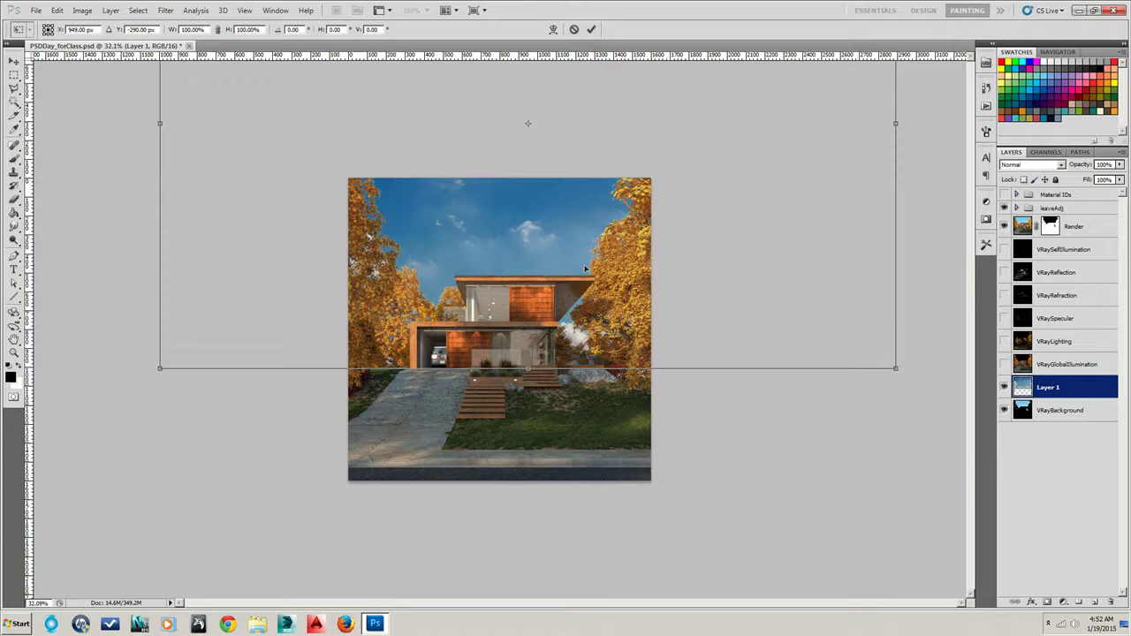
pyautogui.moveTo(588, 259); pyautogui.dragTo(581, 288)
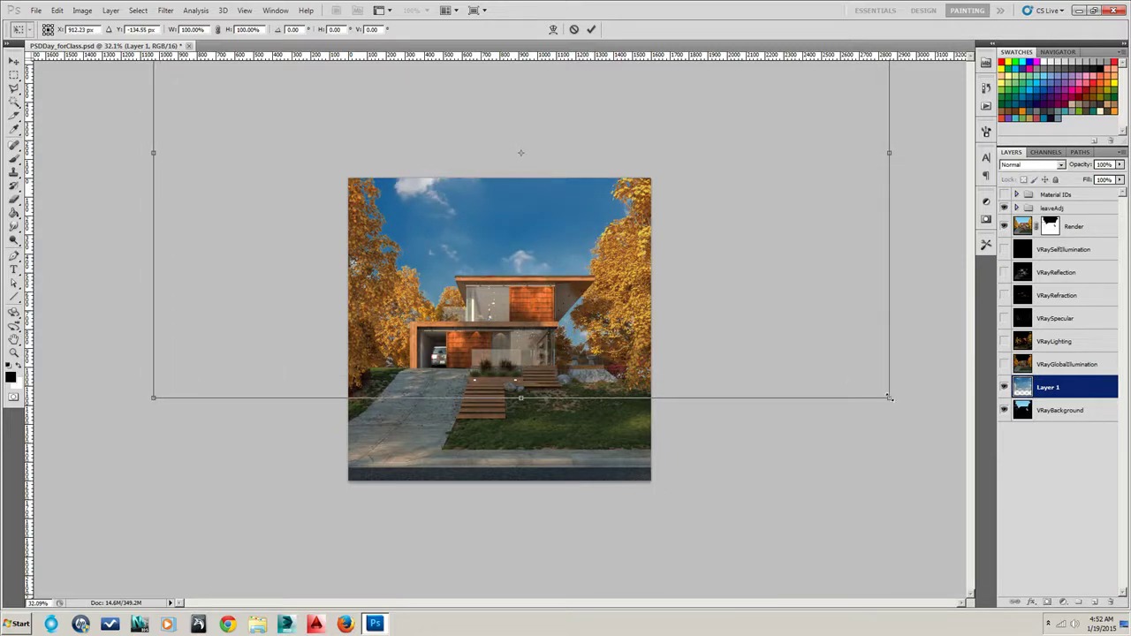
pyautogui.moveTo(889, 398); pyautogui.dragTo(671, 220)
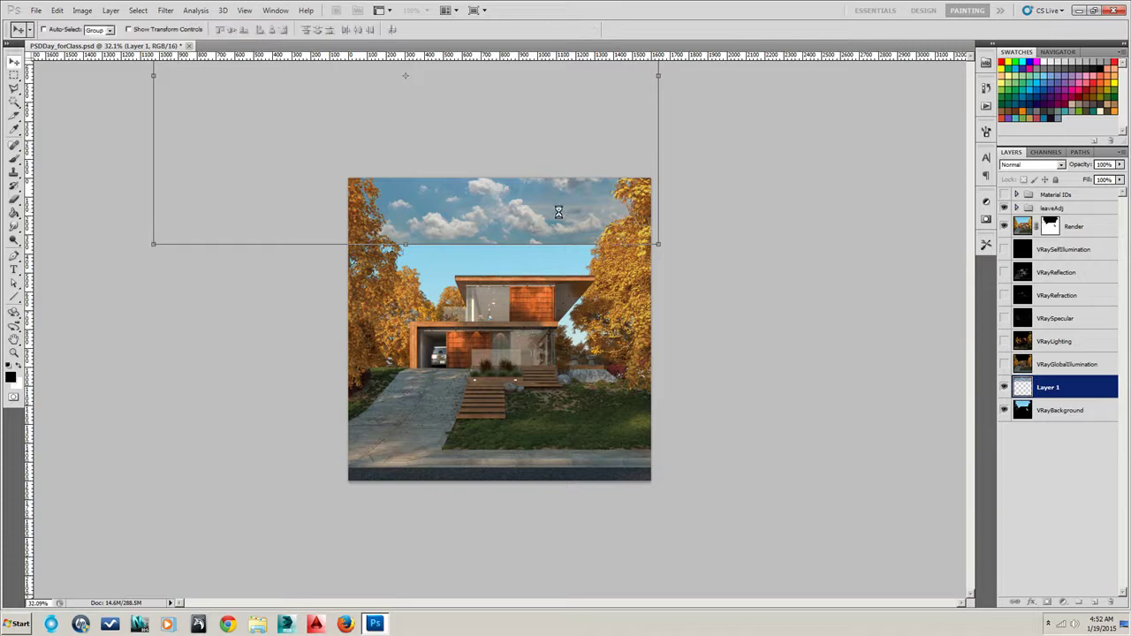
pyautogui.press('Return')
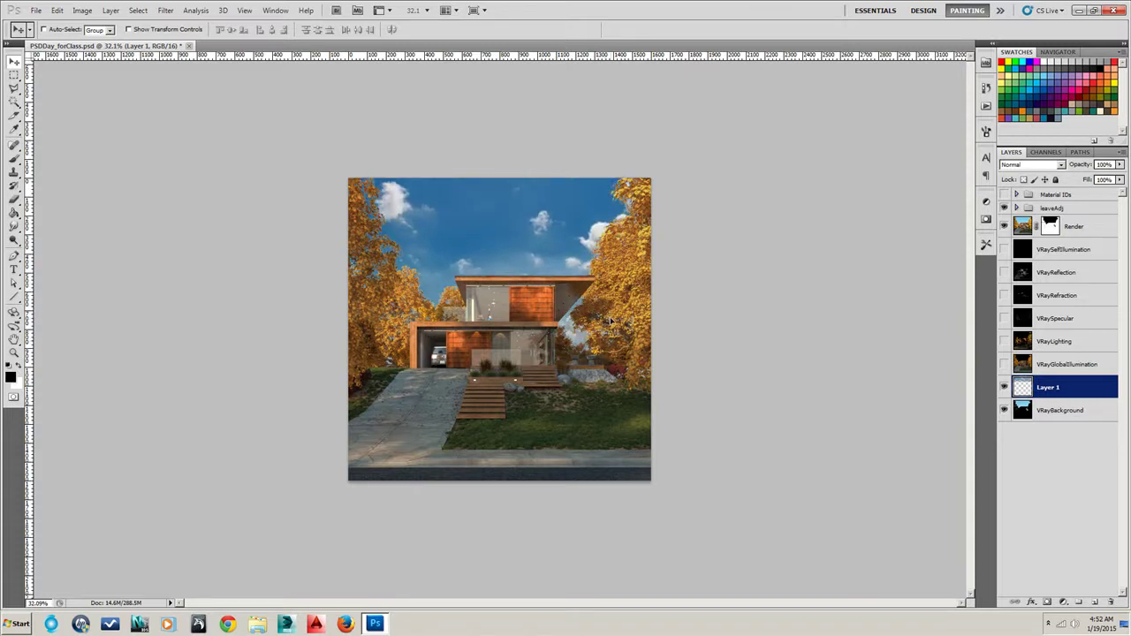
# Step: Scale the sky layer down to about 75% and lower it slightly behind the house
pyautogui.hotkey('ctrl', 't')
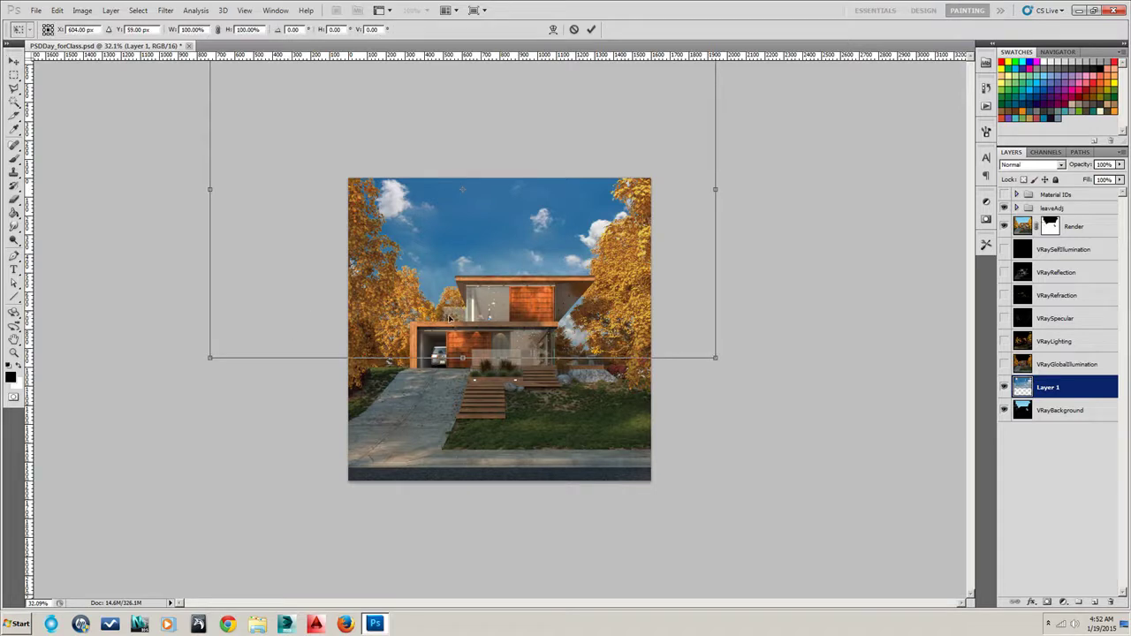
pyautogui.press('Return')
pyautogui.press('z')
pyautogui.moveTo(478, 327); pyautogui.dragTo(448, 327)
pyautogui.press('v')
pyautogui.hotkey('ctrl', 't')
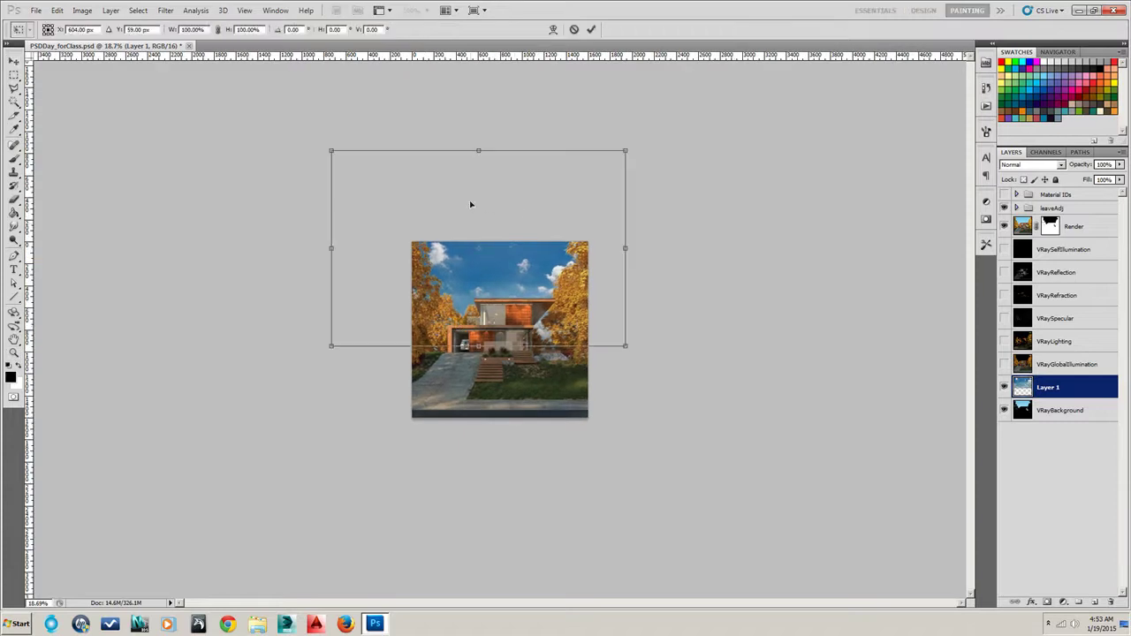
pyautogui.moveTo(338, 155); pyautogui.dragTo(390, 227)
pyautogui.press('Return')
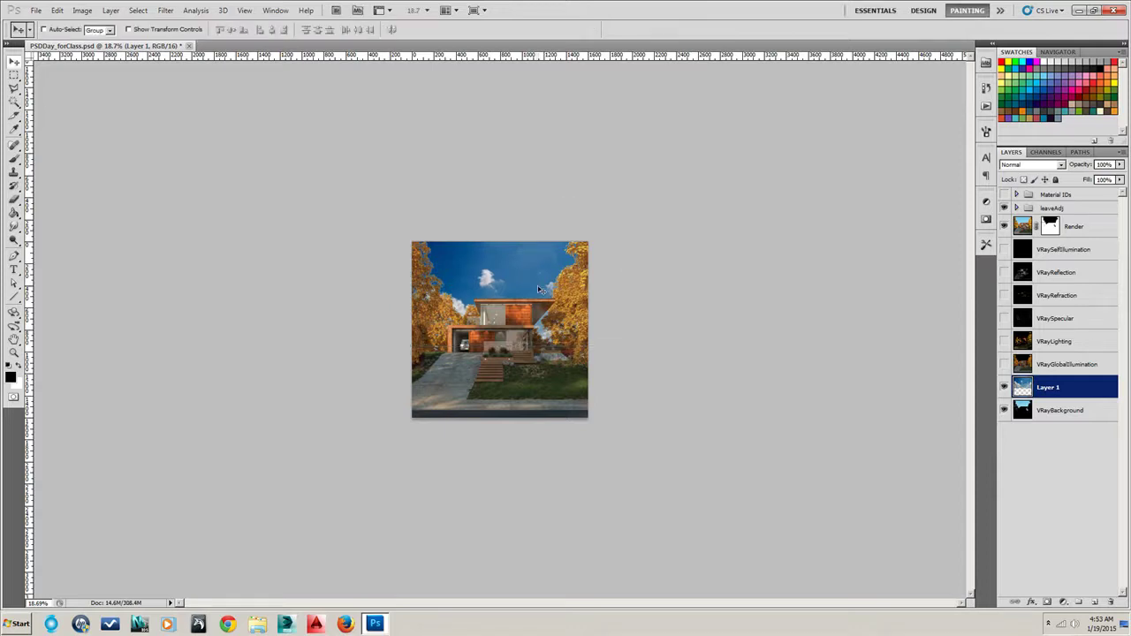
pyautogui.moveTo(515, 270)
pyautogui.mouseDown()
pyautogui.moveTo(515, 282)
pyautogui.moveTo(497, 287)
pyautogui.moveTo(507, 283)
pyautogui.mouseUp()
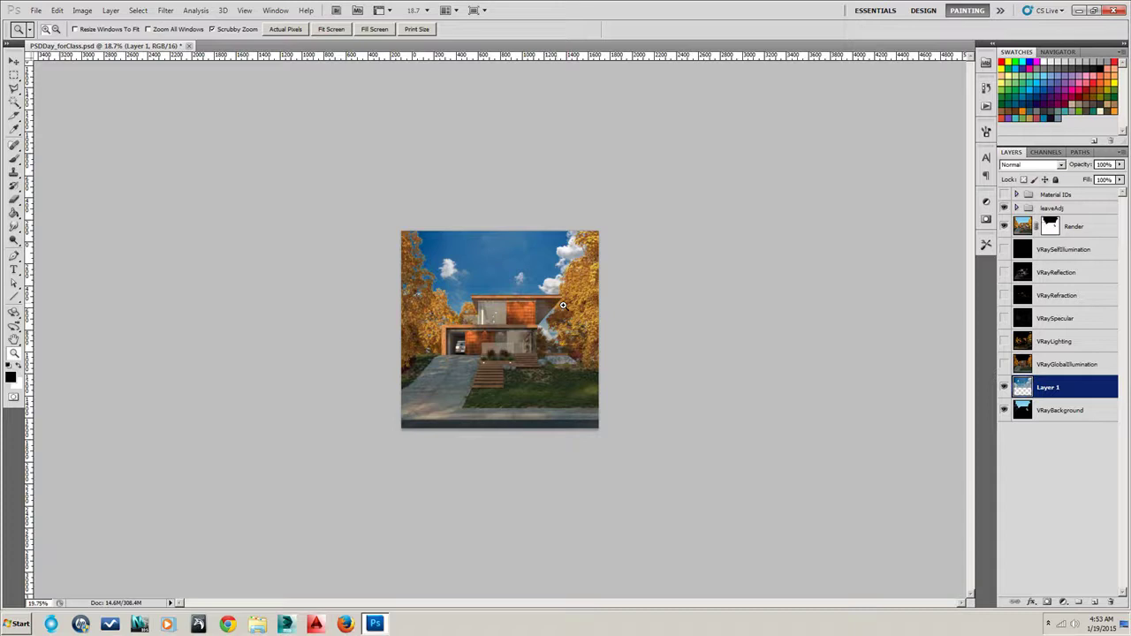
# Step: Fit the image on screen, nudge the sky slightly up-left, compare it on and off, then open the Layer menu
pyautogui.hotkey('ctrl', '0')
pyautogui.moveTo(609, 198)
pyautogui.mouseDown()
pyautogui.moveTo(590, 124)
pyautogui.moveTo(598, 197)
pyautogui.mouseUp()
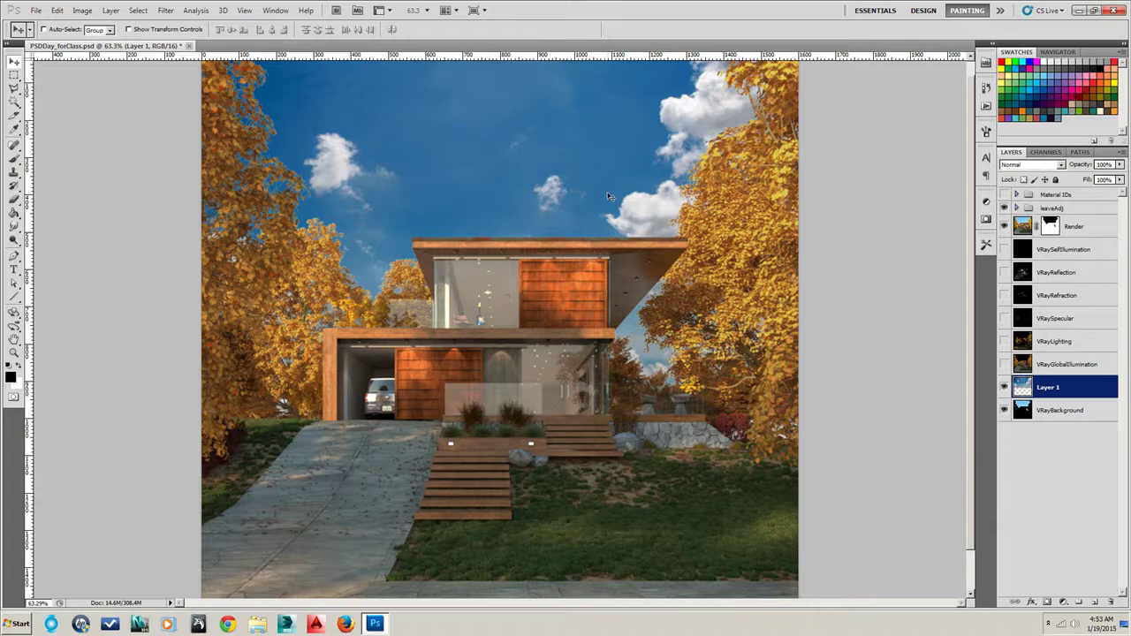
pyautogui.click(1005, 389)
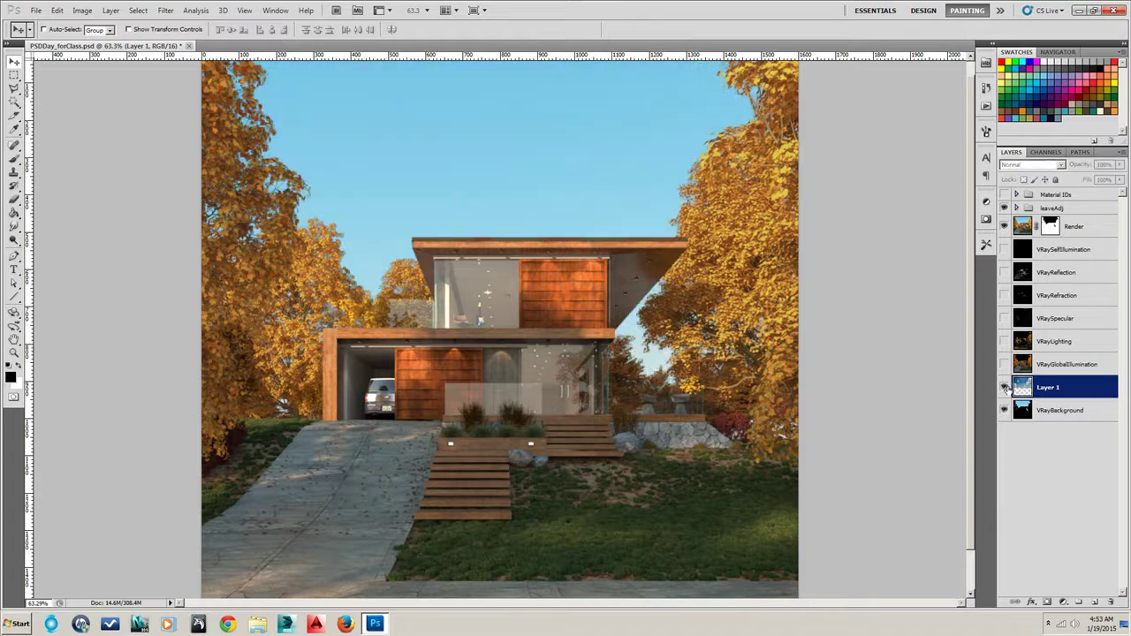
pyautogui.click(1005, 389)
pyautogui.click(1005, 389)
pyautogui.click(1004, 388)
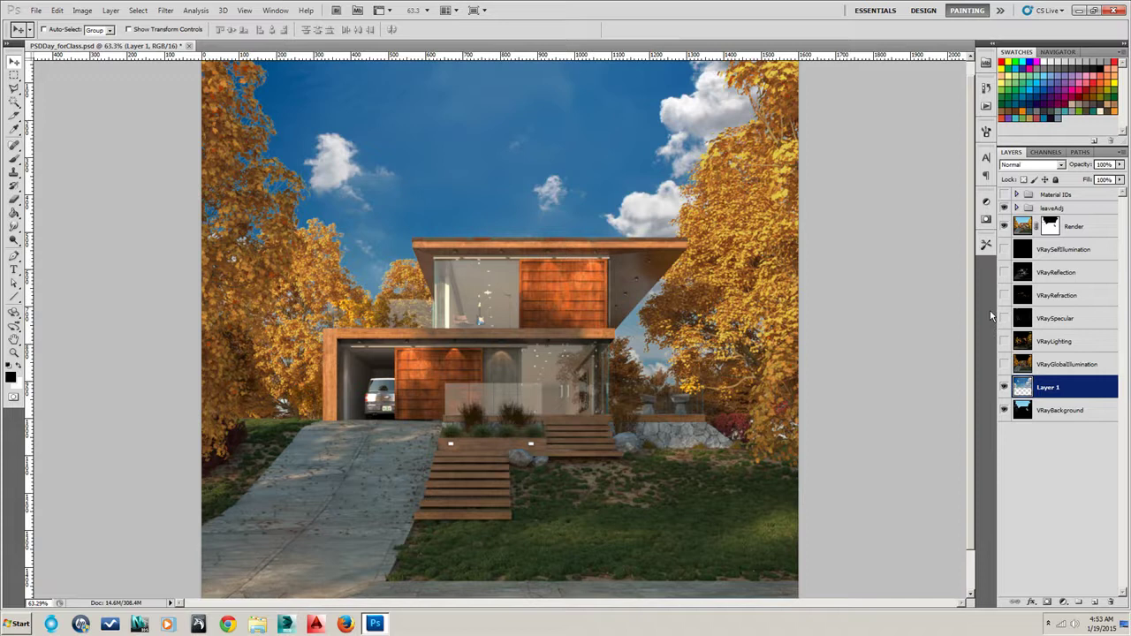
pyautogui.click(112, 10)
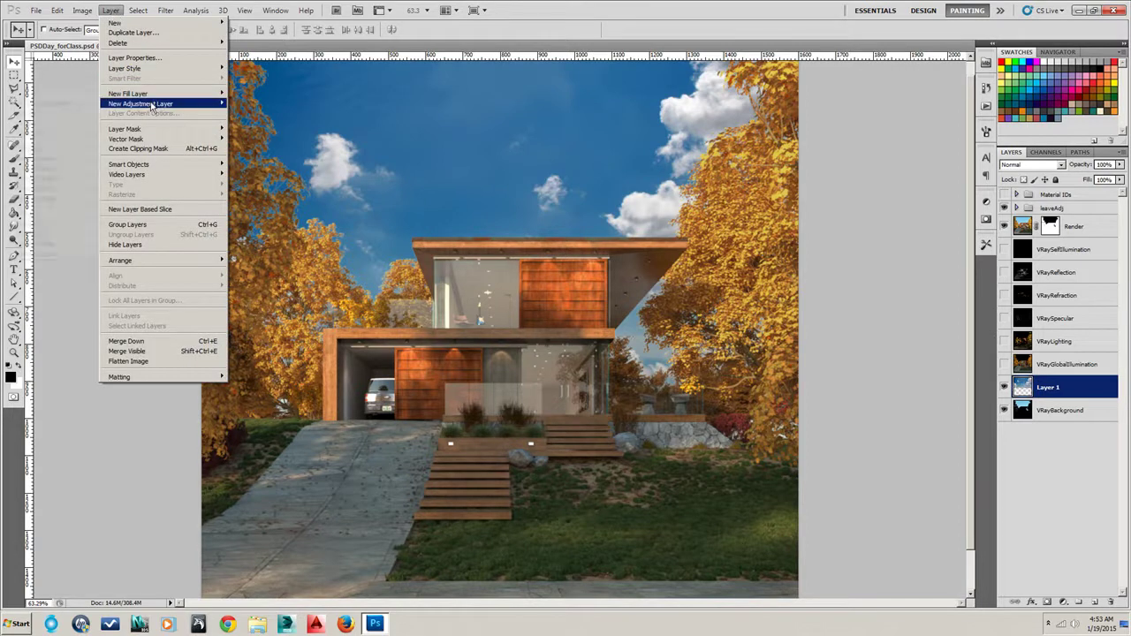
# Step: Add a Levels 1 adjustment layer above the sky photo
pyautogui.moveTo(150, 106)
pyautogui.click(58, 114)
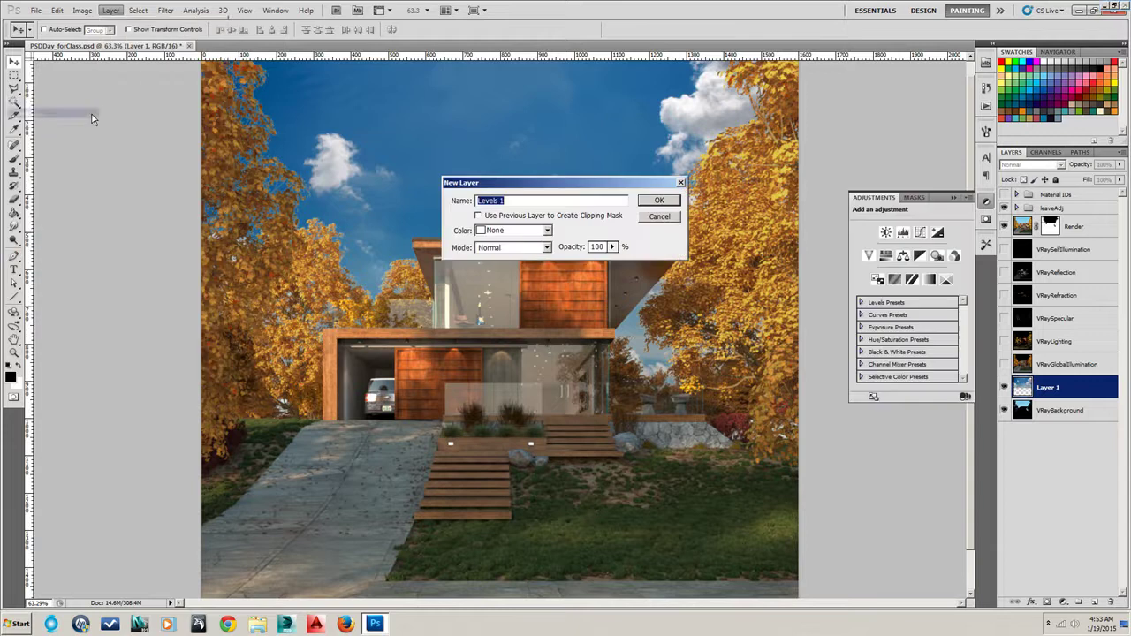
pyautogui.click(661, 201)
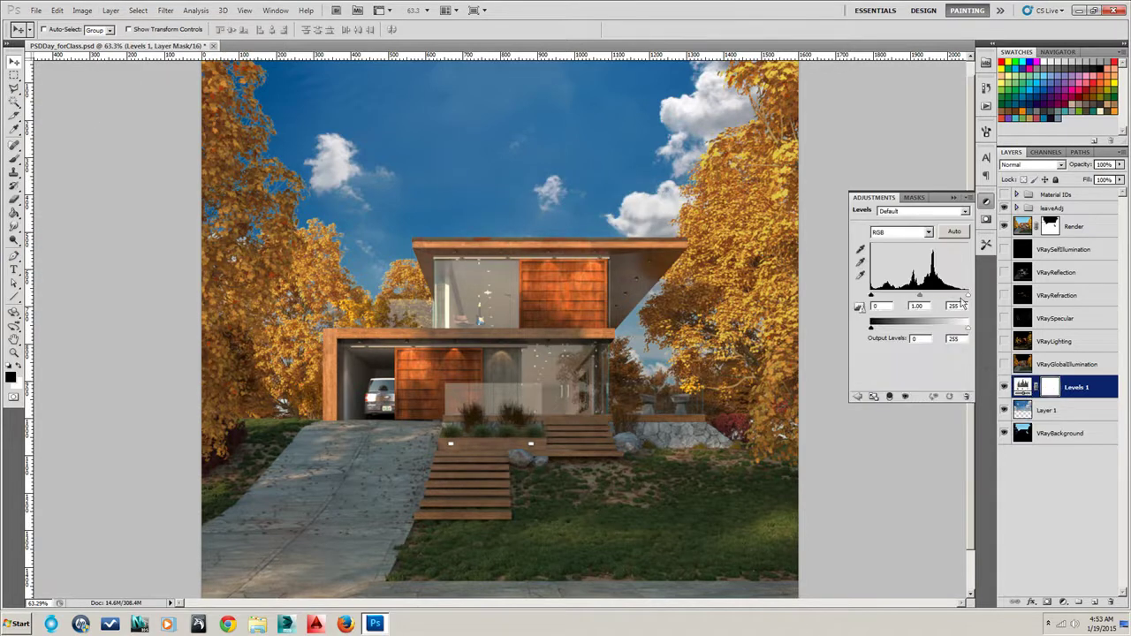
# Step: Brighten the sky with Levels input values 0, 2.10 and 255, comparing with Layer 1 hidden
pyautogui.moveTo(968, 298); pyautogui.dragTo(893, 300)
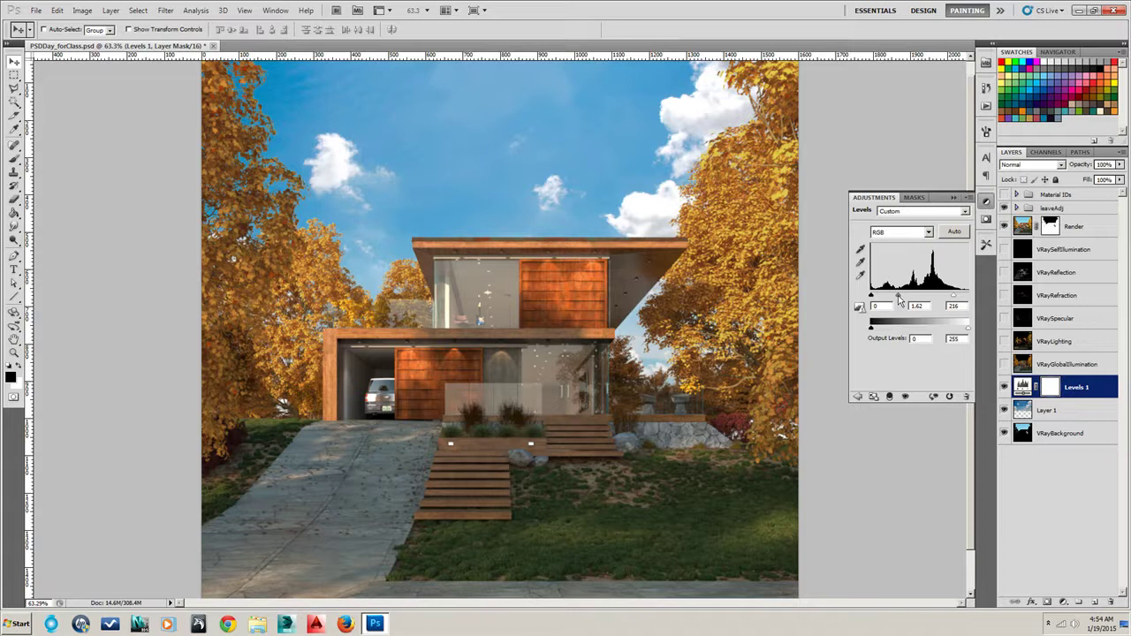
pyautogui.moveTo(954, 295)
pyautogui.mouseDown()
pyautogui.moveTo(967, 299)
pyautogui.moveTo(944, 300)
pyautogui.moveTo(976, 300)
pyautogui.moveTo(939, 301)
pyautogui.moveTo(972, 301)
pyautogui.moveTo(952, 296)
pyautogui.mouseUp()
pyautogui.moveTo(873, 300)
pyautogui.mouseDown()
pyautogui.moveTo(895, 301)
pyautogui.moveTo(865, 303)
pyautogui.mouseUp()
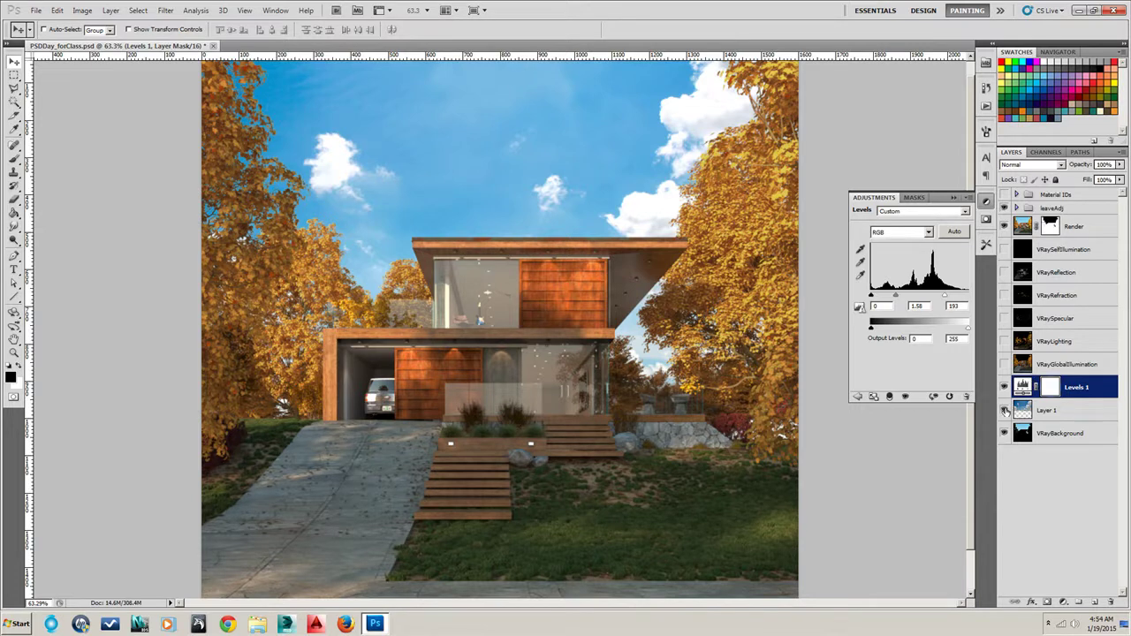
pyautogui.click(1005, 412)
pyautogui.click(1005, 412)
pyautogui.moveTo(943, 295); pyautogui.dragTo(894, 301)
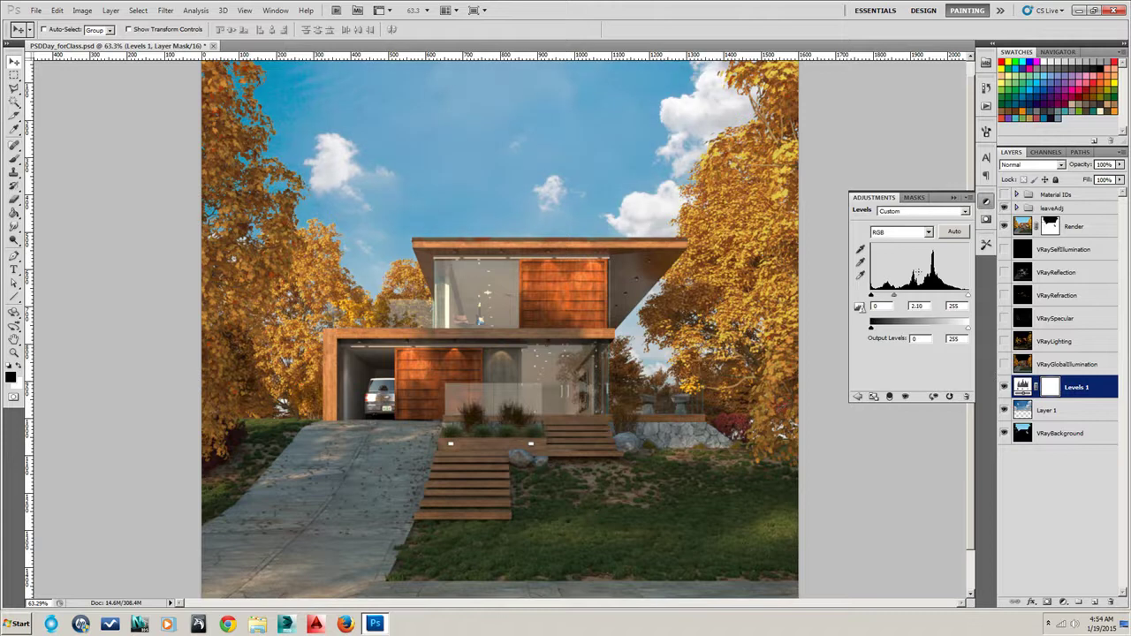
pyautogui.press('z')
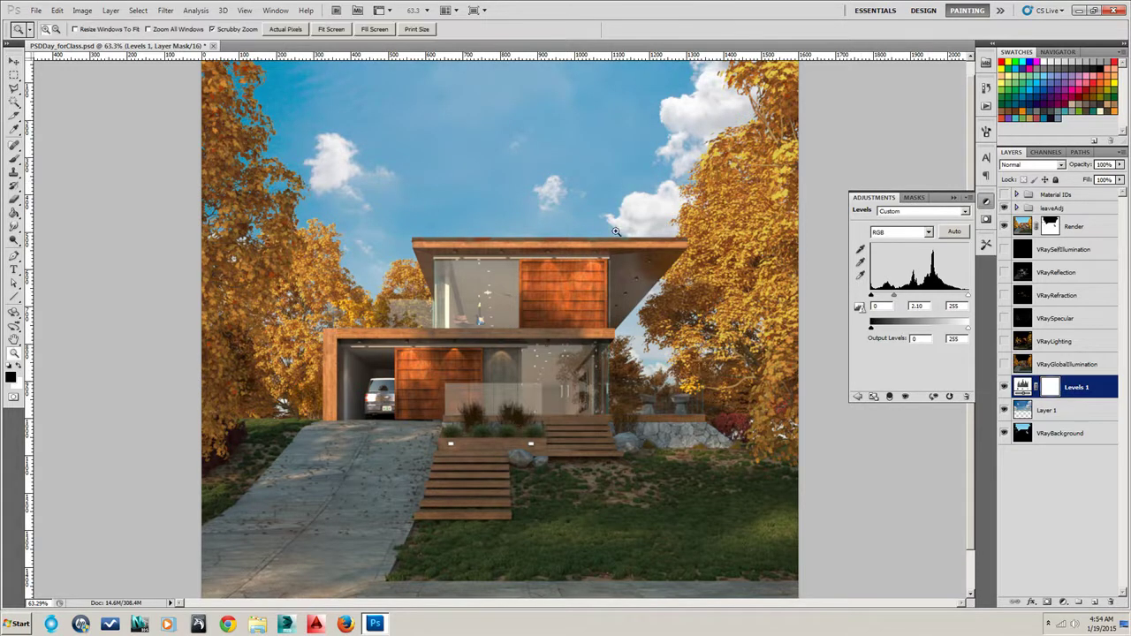
pyautogui.moveTo(615, 228)
pyautogui.mouseDown()
pyautogui.moveTo(583, 235)
pyautogui.moveTo(607, 240)
pyautogui.mouseUp()
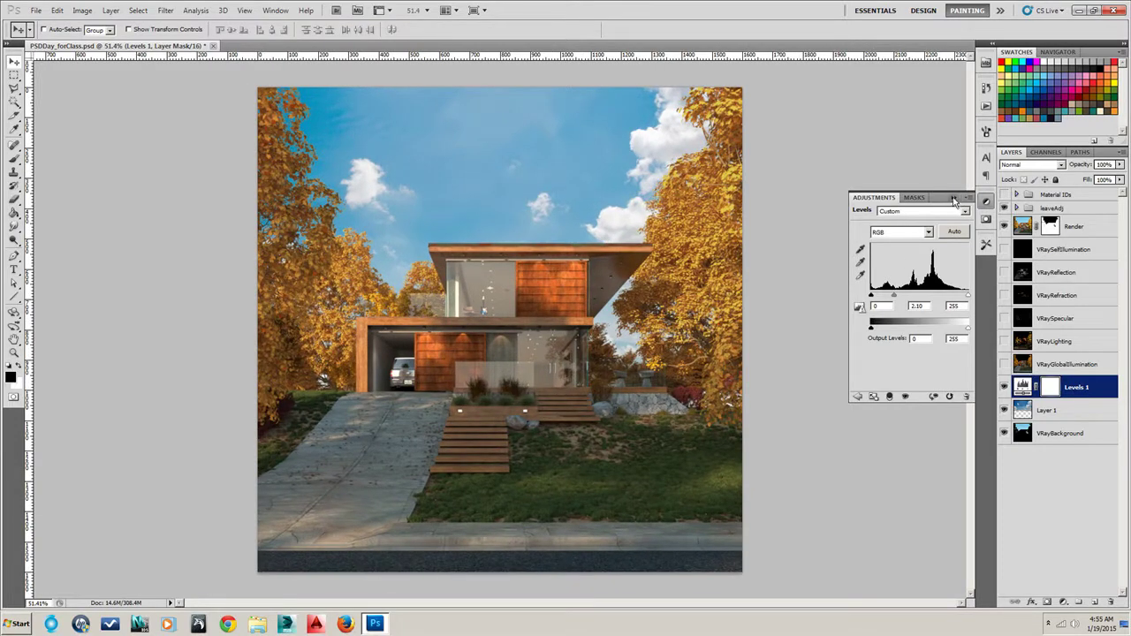
# Step: Close the Levels settings and try out various blues for the foreground colour in the Color Picker
pyautogui.click(967, 196)
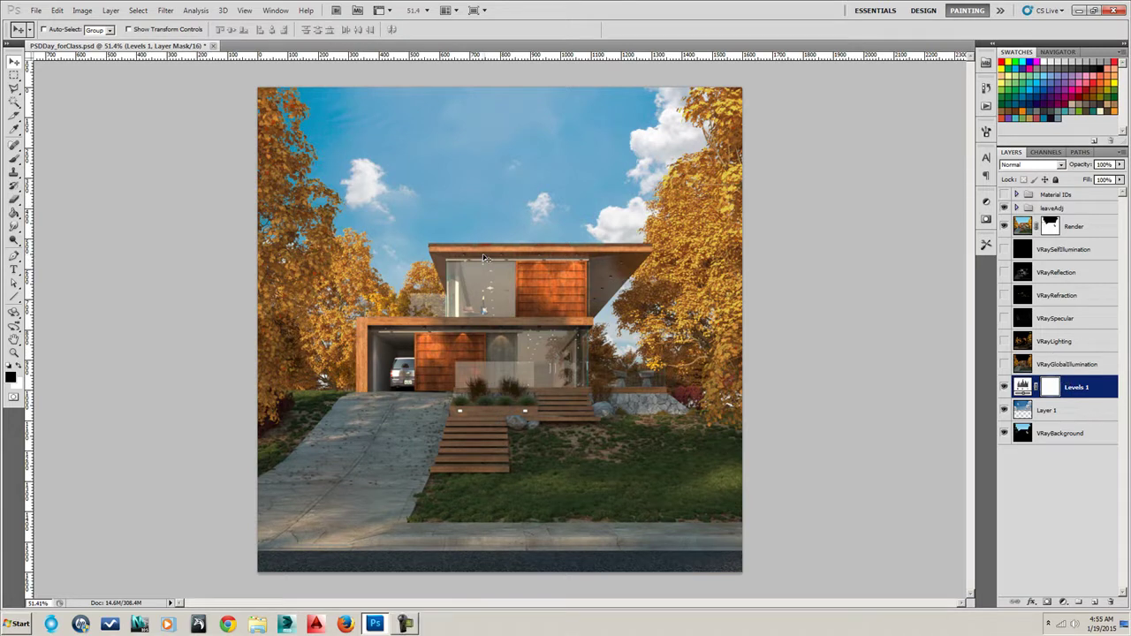
pyautogui.click(10, 376)
pyautogui.moveTo(562, 359)
pyautogui.mouseDown()
pyautogui.moveTo(583, 359)
pyautogui.moveTo(608, 312)
pyautogui.moveTo(640, 415)
pyautogui.moveTo(493, 429)
pyautogui.moveTo(621, 409)
pyautogui.moveTo(655, 336)
pyautogui.mouseUp()
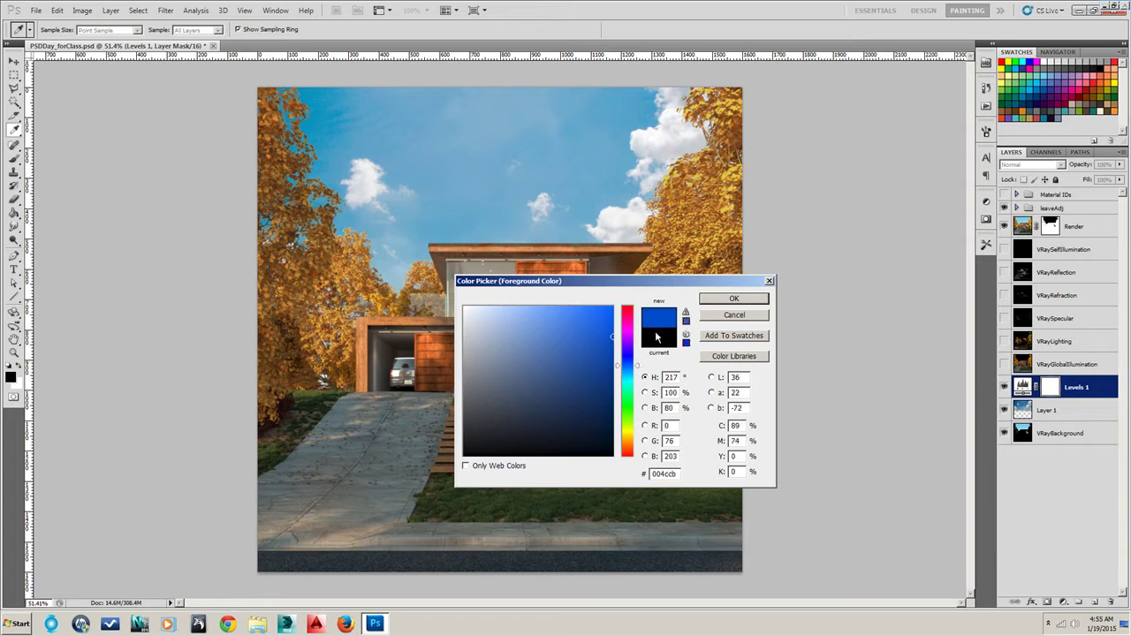
pyautogui.click(667, 425)
pyautogui.moveTo(584, 323)
pyautogui.mouseDown()
pyautogui.moveTo(586, 297)
pyautogui.moveTo(609, 306)
pyautogui.moveTo(602, 285)
pyautogui.moveTo(565, 278)
pyautogui.moveTo(587, 267)
pyautogui.mouseUp()
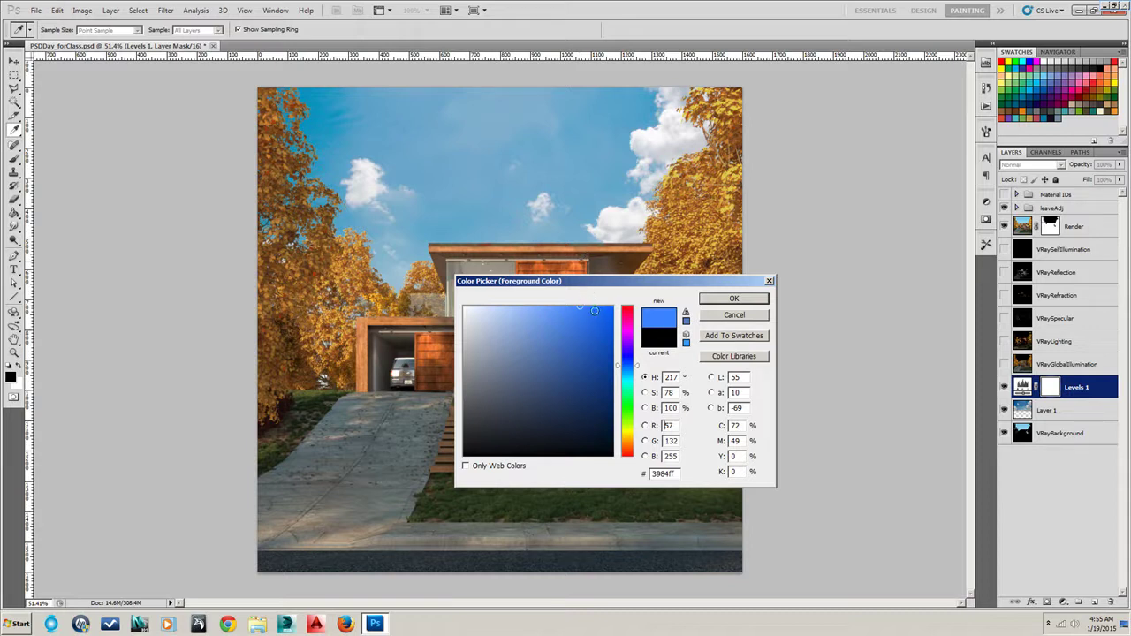
pyautogui.moveTo(603, 374); pyautogui.dragTo(645, 330)
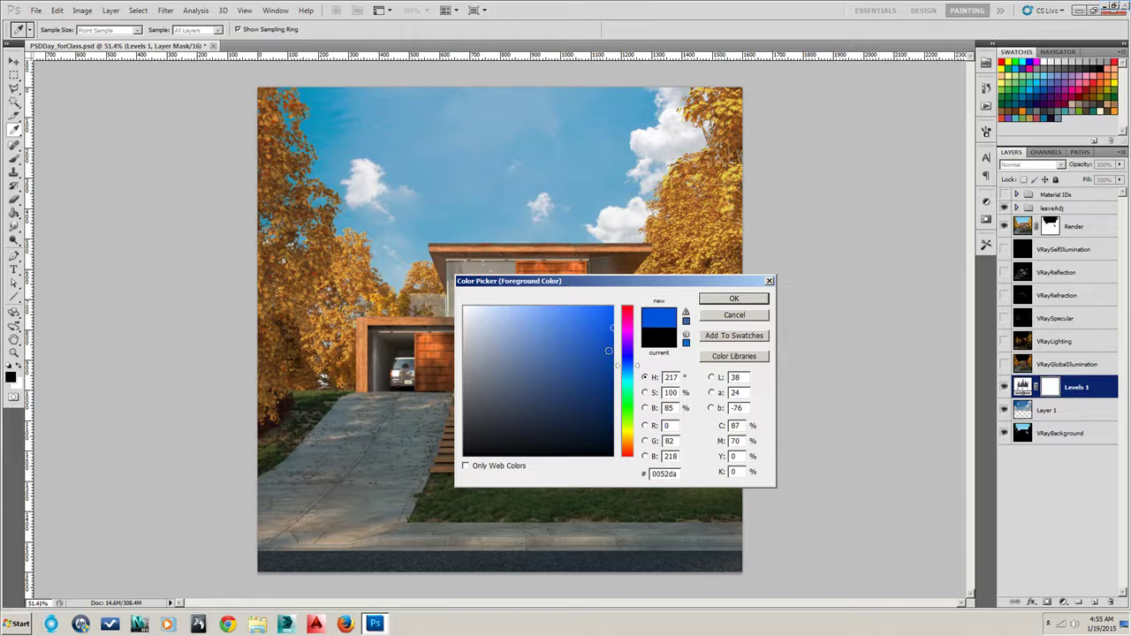
pyautogui.moveTo(602, 393)
pyautogui.mouseDown()
pyautogui.moveTo(631, 377)
pyautogui.moveTo(619, 400)
pyautogui.moveTo(639, 366)
pyautogui.mouseUp()
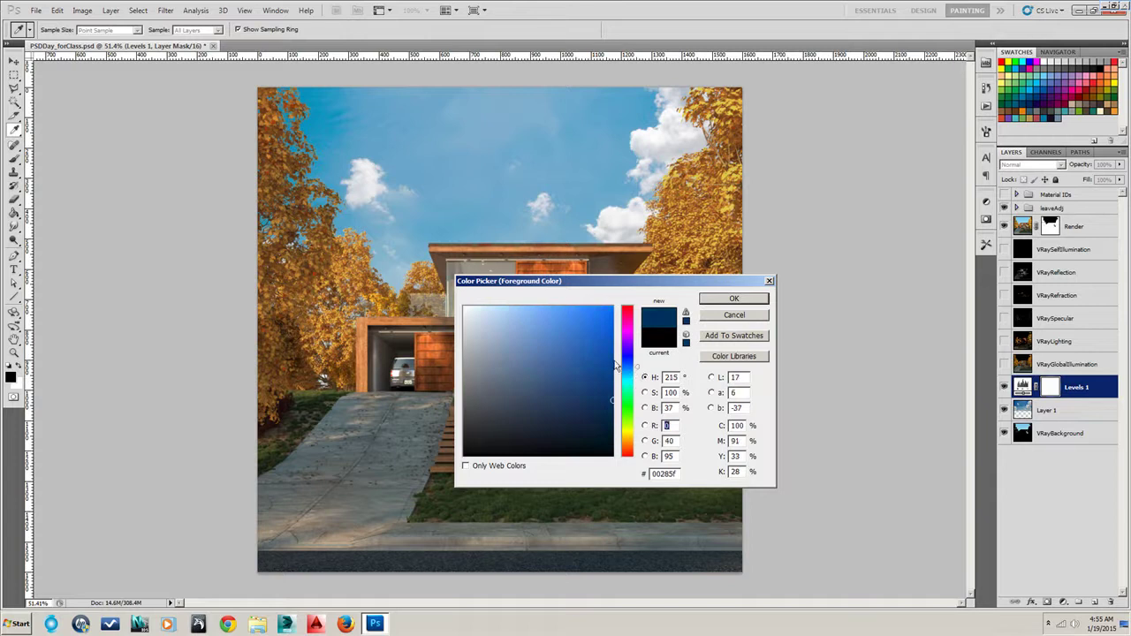
pyautogui.click(613, 361)
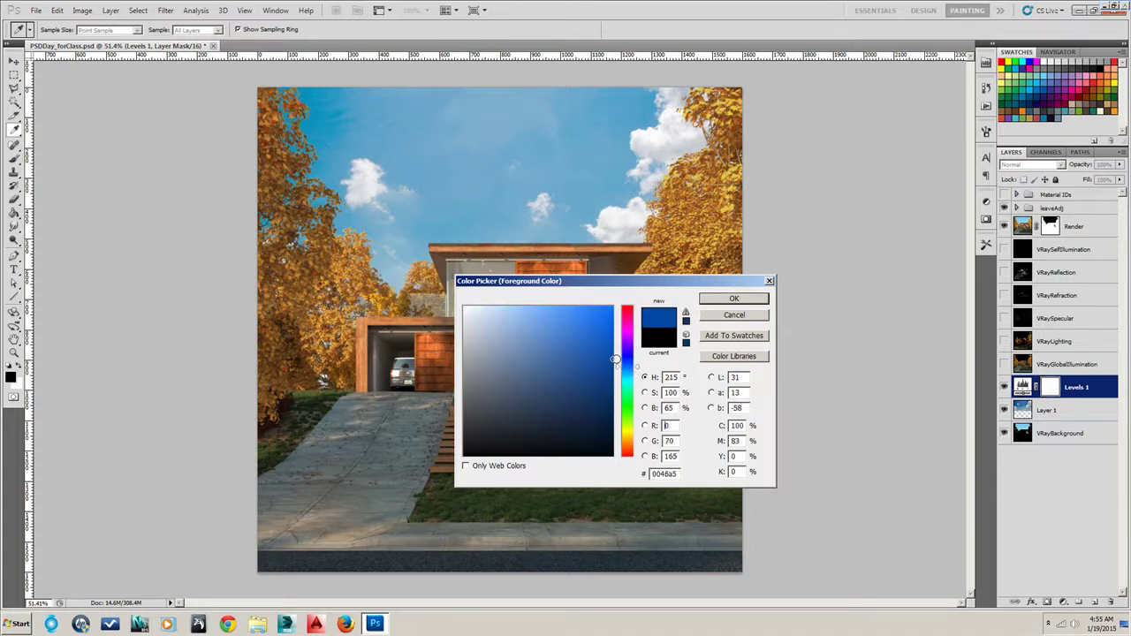
pyautogui.moveTo(614, 360)
pyautogui.mouseDown()
pyautogui.moveTo(606, 383)
pyautogui.moveTo(598, 362)
pyautogui.moveTo(638, 374)
pyautogui.mouseUp()
pyautogui.click(613, 368)
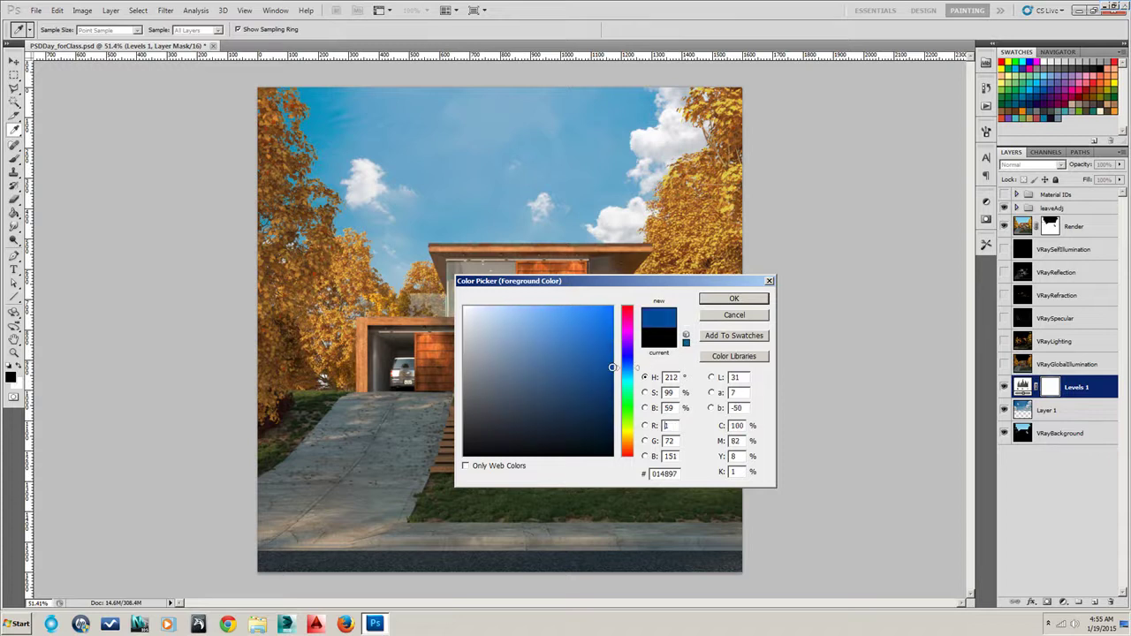
pyautogui.click(725, 299)
pyautogui.press('v')
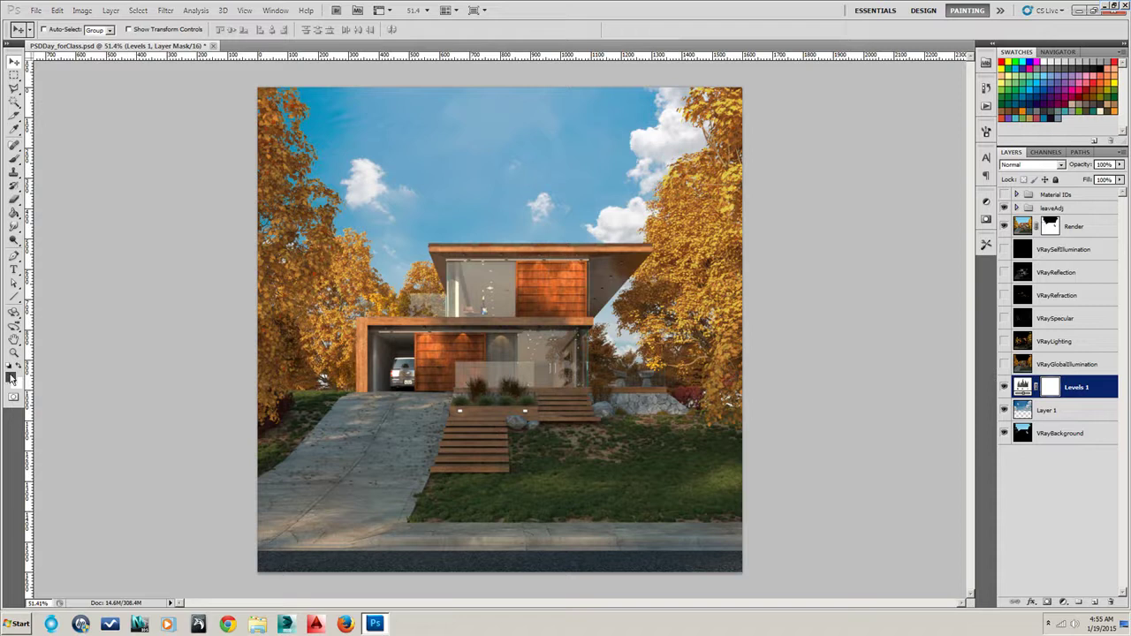
# Step: Add an empty Layer 2 above Levels 1 and set the foreground colour to a deep blue
pyautogui.click(1095, 603)
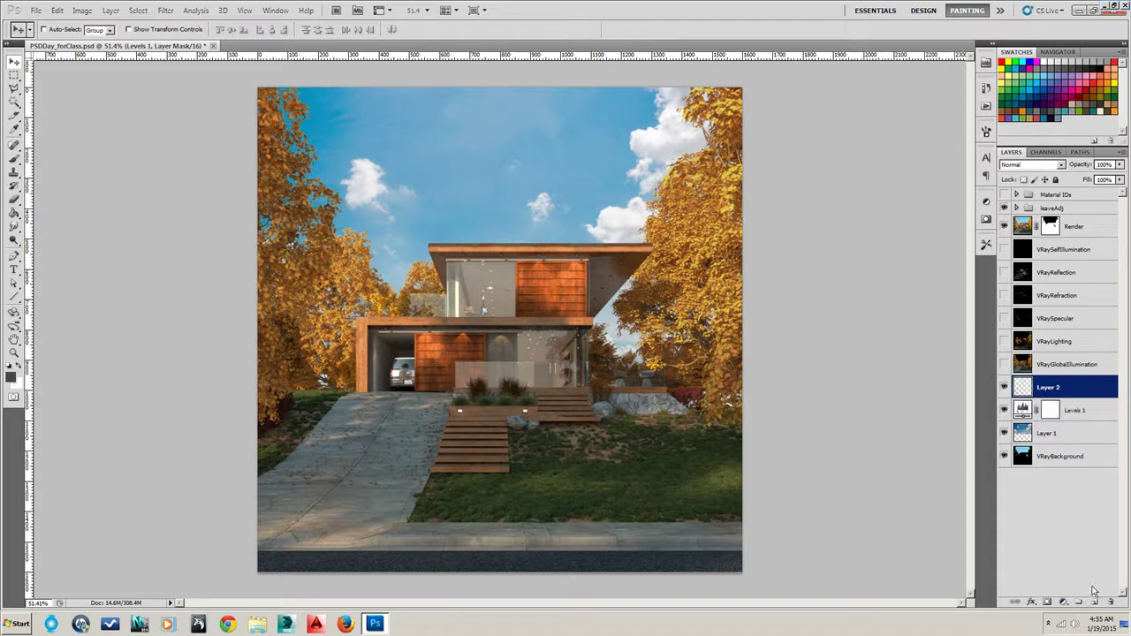
pyautogui.click(12, 379)
pyautogui.click(629, 365)
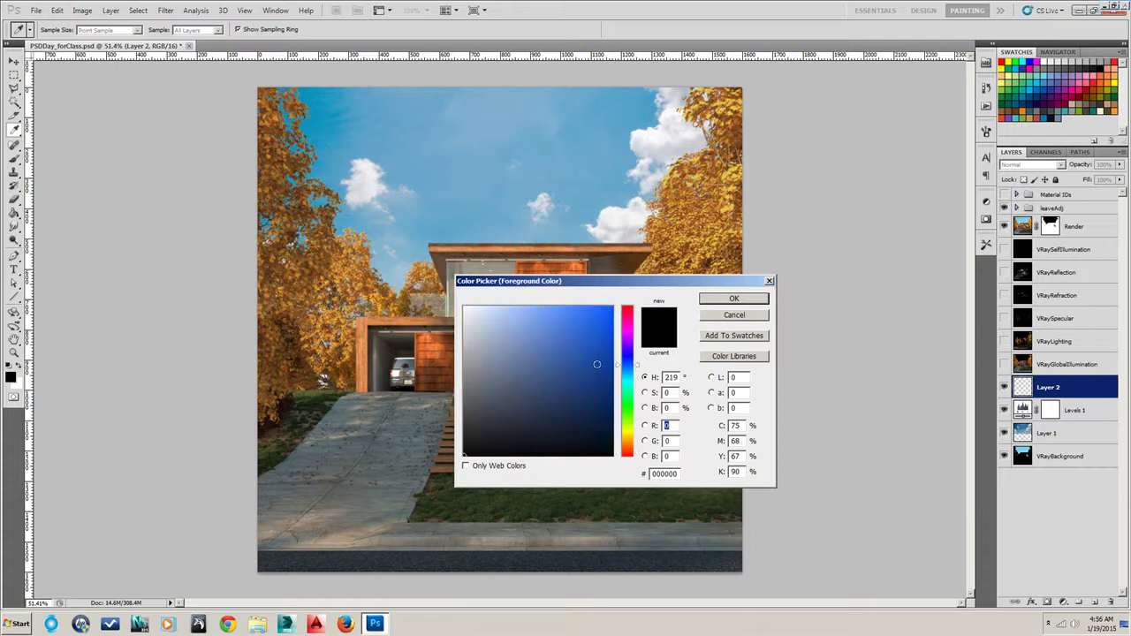
pyautogui.click(609, 366)
pyautogui.click(630, 371)
pyautogui.moveTo(609, 365); pyautogui.dragTo(611, 345)
pyautogui.click(631, 367)
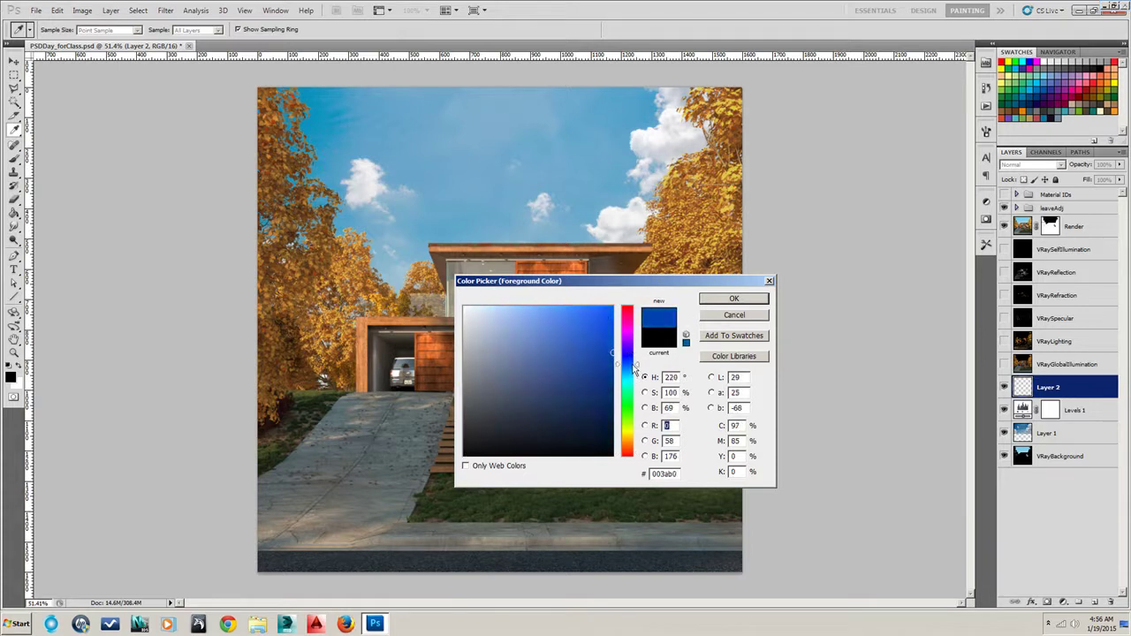
pyautogui.click(721, 303)
pyautogui.press('v')
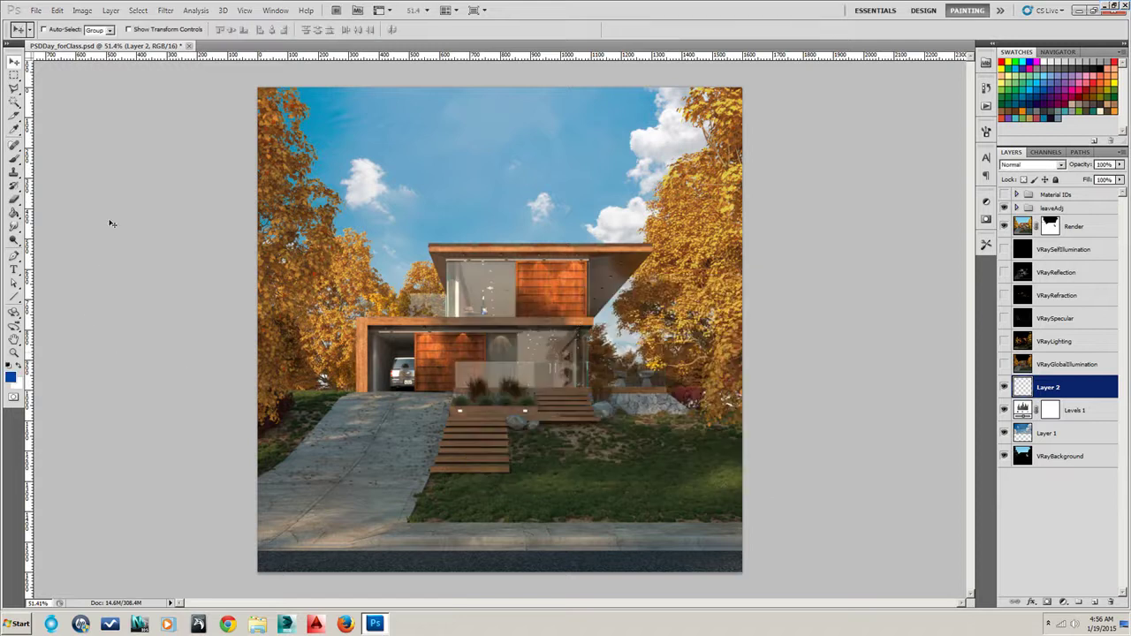
# Step: Select the Gradient Tool with the foreground-to-transparent preset after trying other presets
pyautogui.rightClick(15, 215)
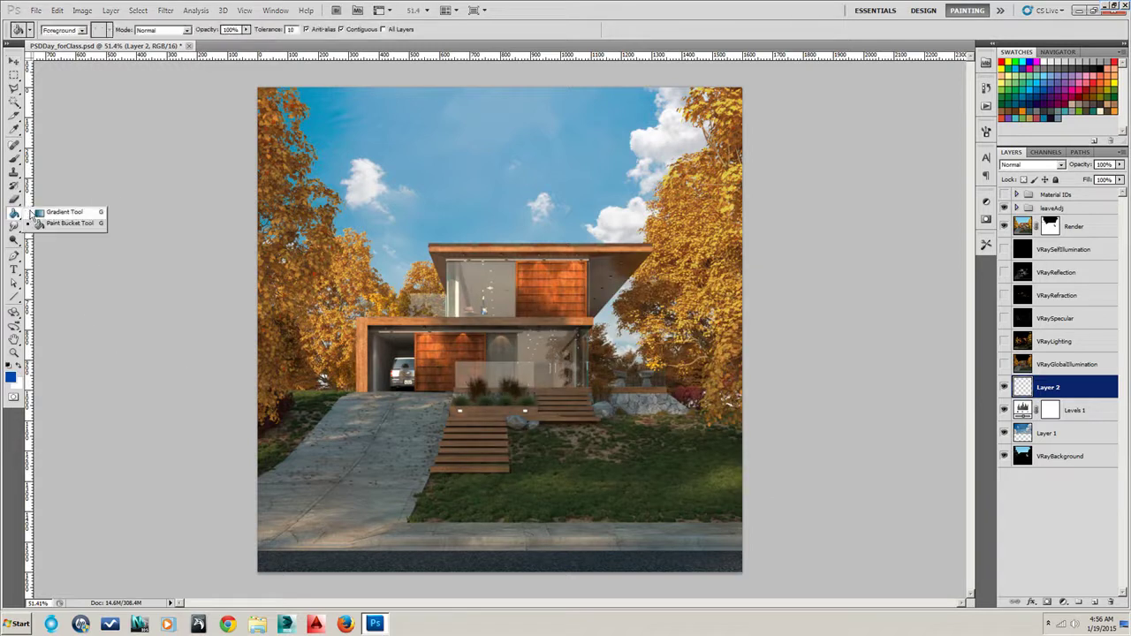
pyautogui.click(46, 218)
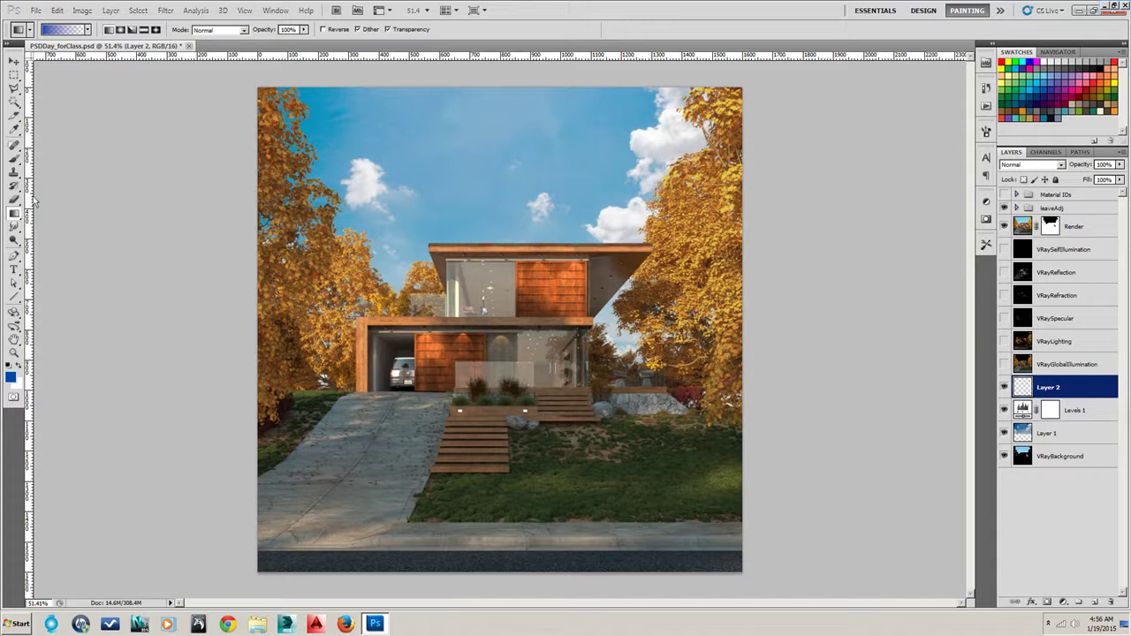
pyautogui.click(89, 30)
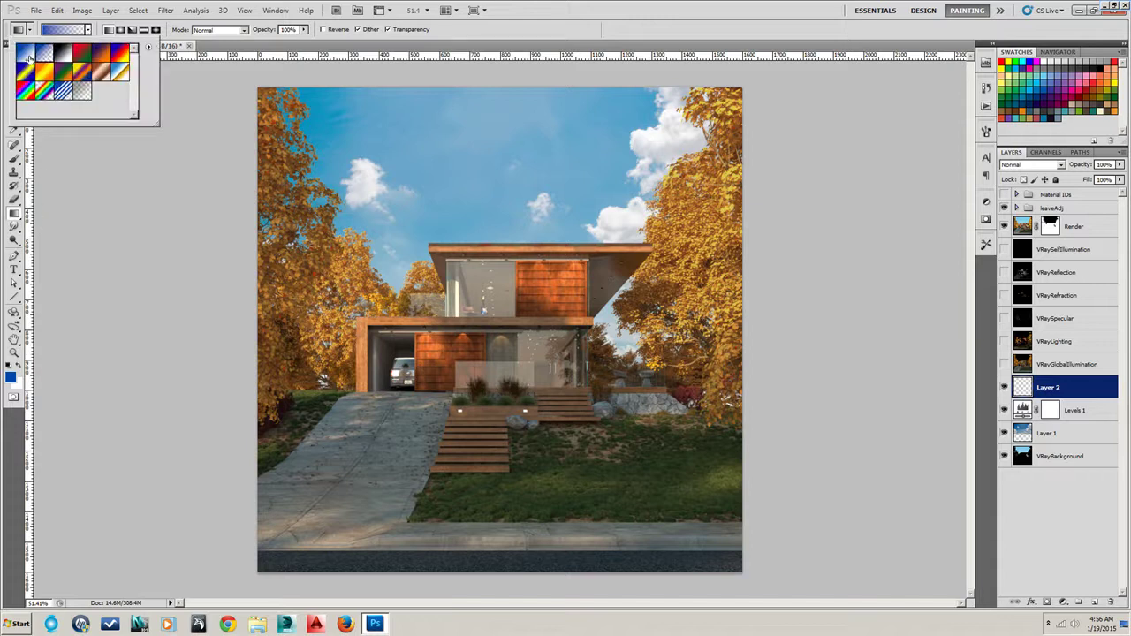
pyautogui.click(25, 53)
pyautogui.click(62, 53)
pyautogui.click(26, 55)
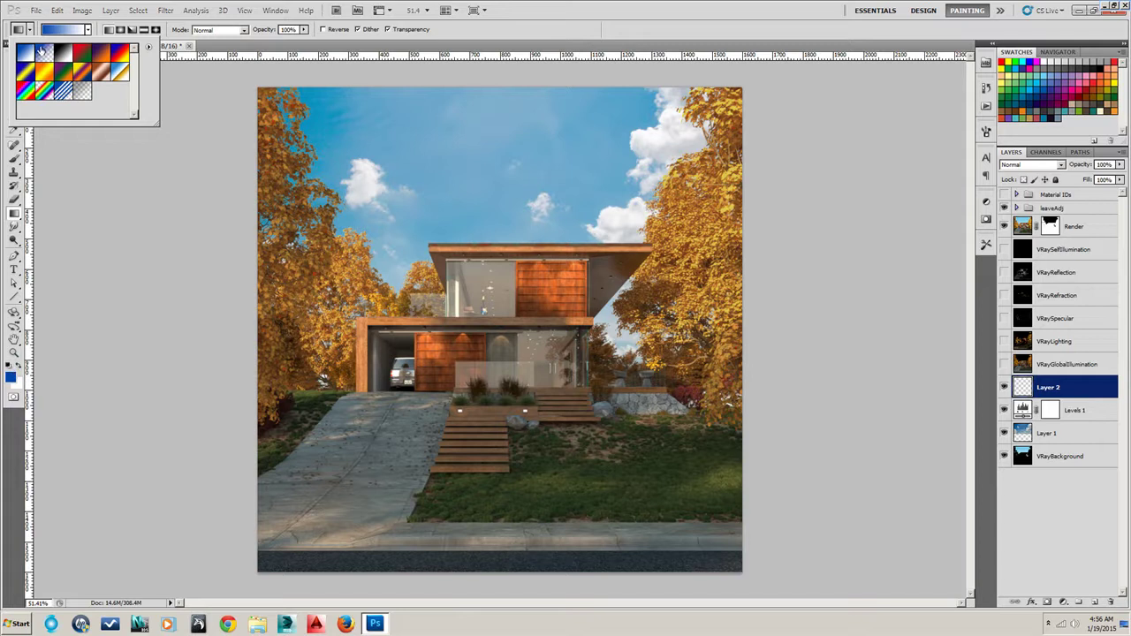
pyautogui.click(44, 53)
pyautogui.click(26, 57)
# Step: Draw a blue gradient on Layer 2 fading straight down from the sky top to the roofline
pyautogui.click(497, 84)
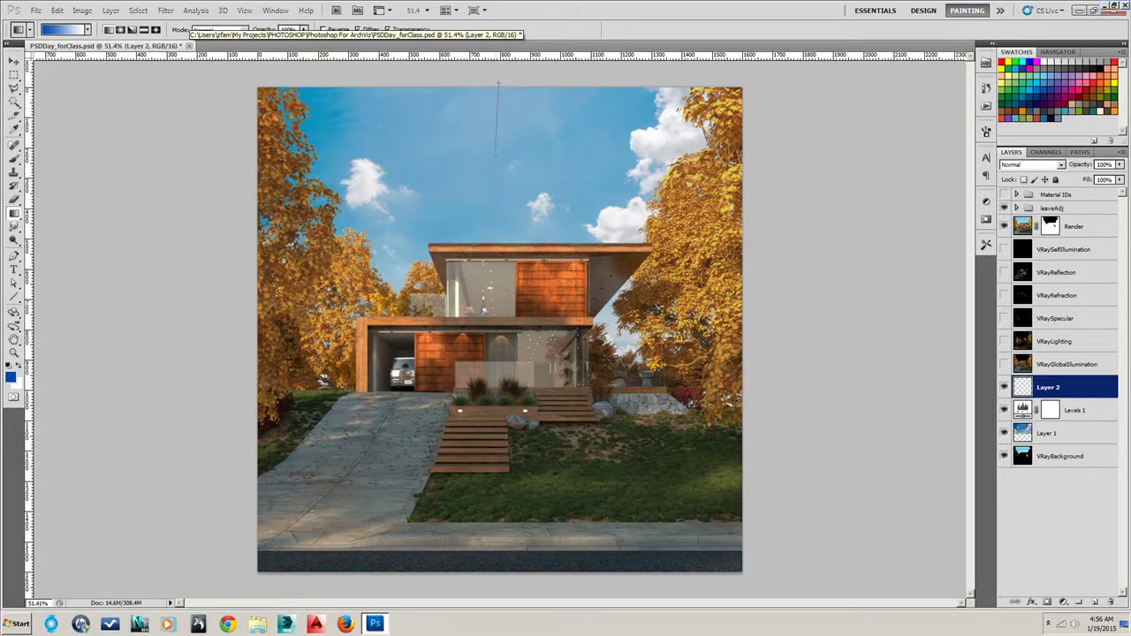
pyautogui.moveTo(496, 170); pyautogui.dragTo(499, 191)
pyautogui.moveTo(499, 240); pyautogui.dragTo(481, 146)
pyautogui.moveTo(535, 176); pyautogui.dragTo(498, 225)
pyautogui.moveTo(498, 256); pyautogui.dragTo(498, 256)
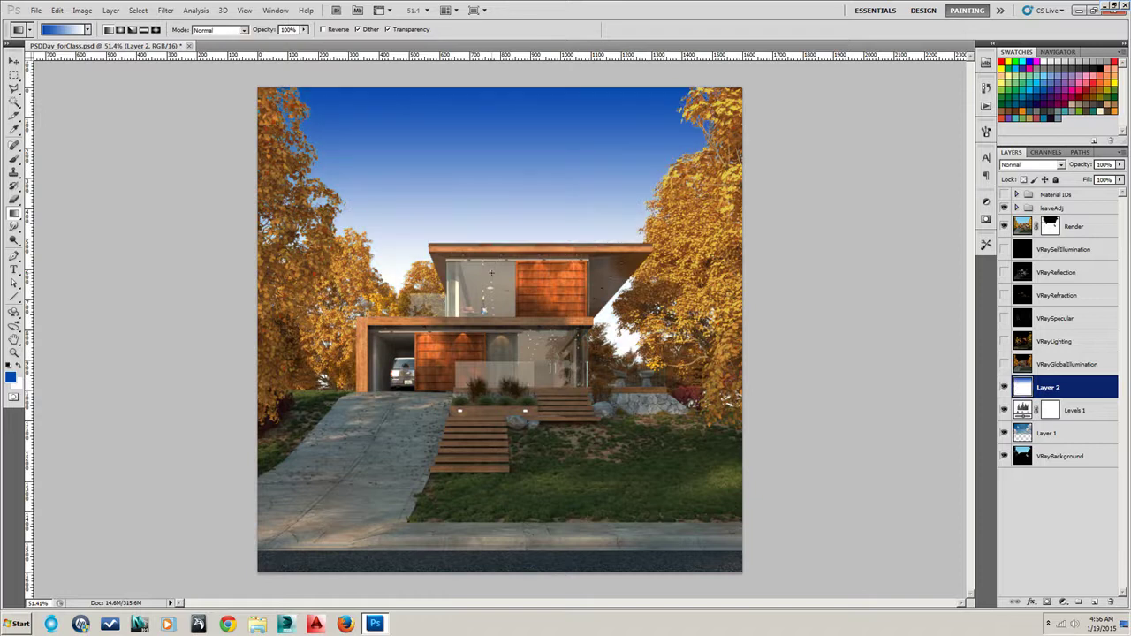
pyautogui.click(1004, 387)
pyautogui.click(1004, 387)
# Step: Set Layer 2 to Overlay blend mode and compare the sky with and without it
pyautogui.click(1063, 168)
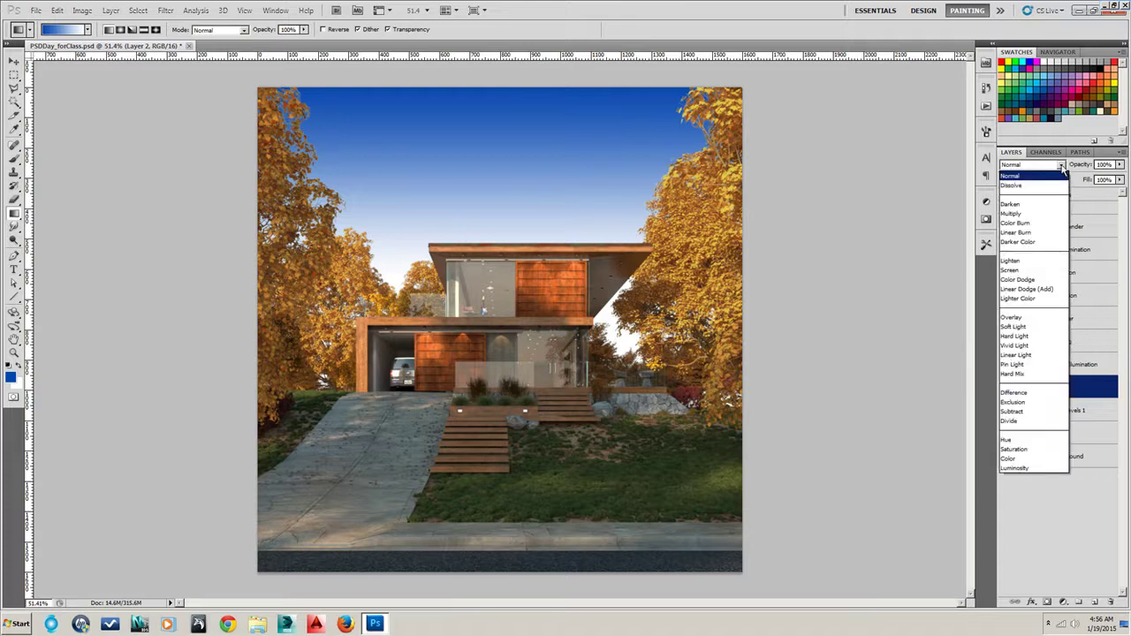
pyautogui.click(1018, 317)
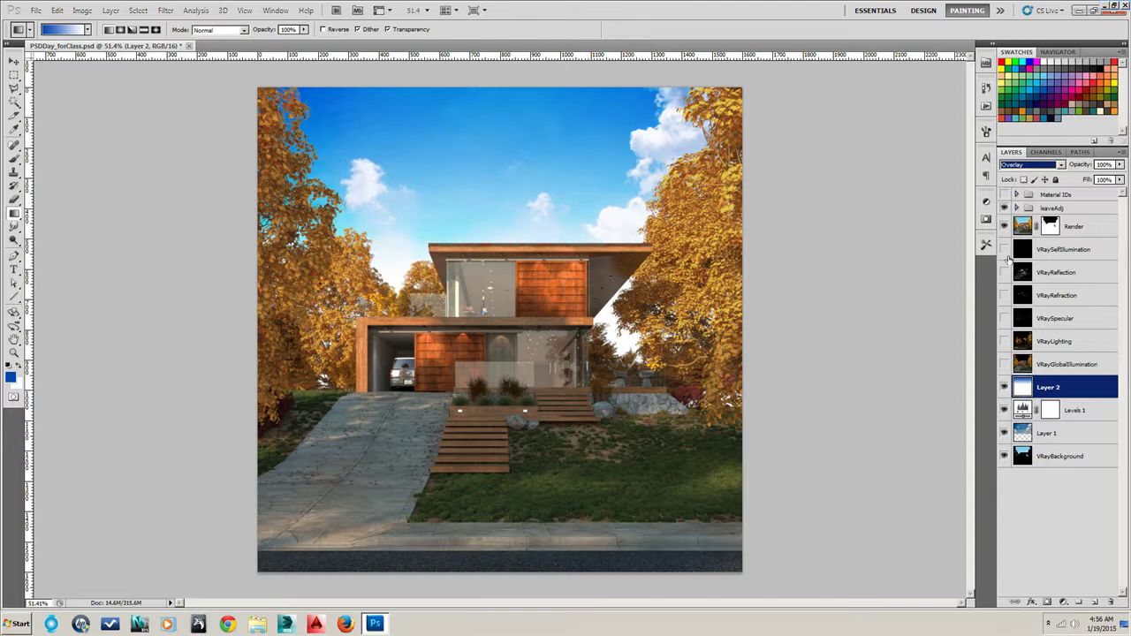
pyautogui.click(1004, 387)
pyautogui.click(1004, 387)
pyautogui.click(1004, 387)
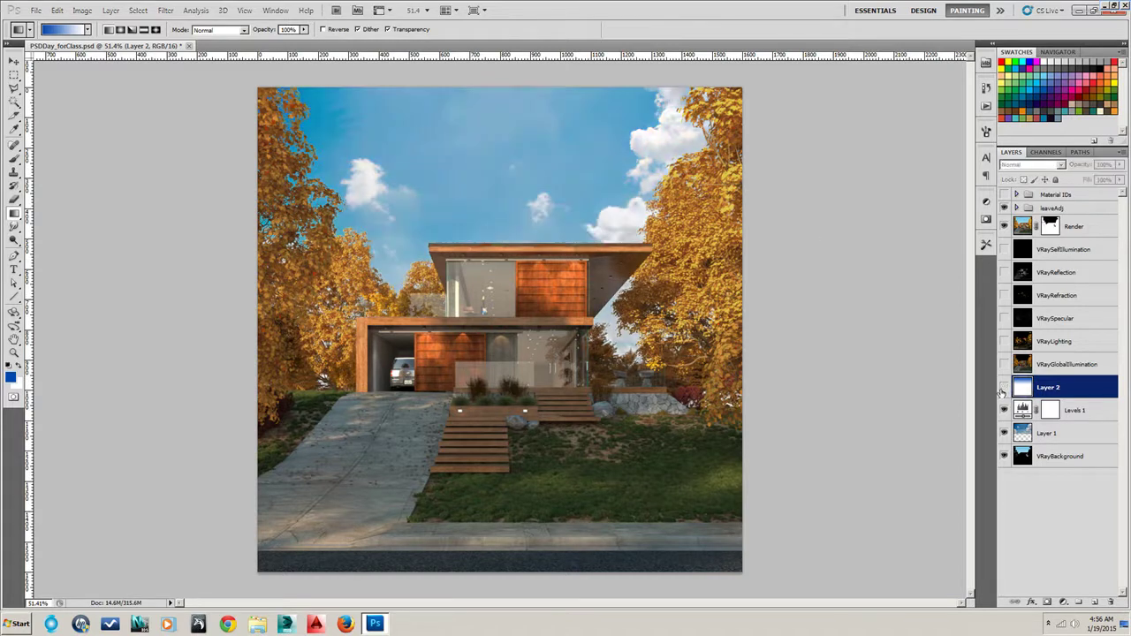
pyautogui.click(1004, 387)
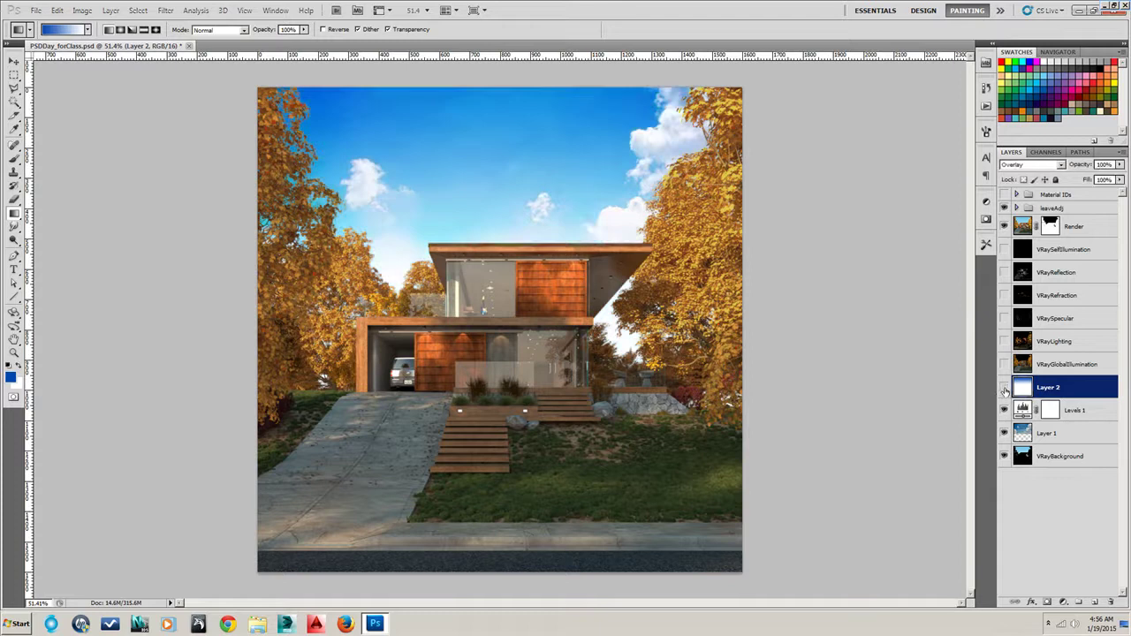
pyautogui.click(1004, 388)
pyautogui.click(1004, 387)
# Step: Replace the old gradient layer with a new Layer 2 holding a top-down blue gradient to the roofline
pyautogui.moveTo(1057, 390); pyautogui.dragTo(1111, 602)
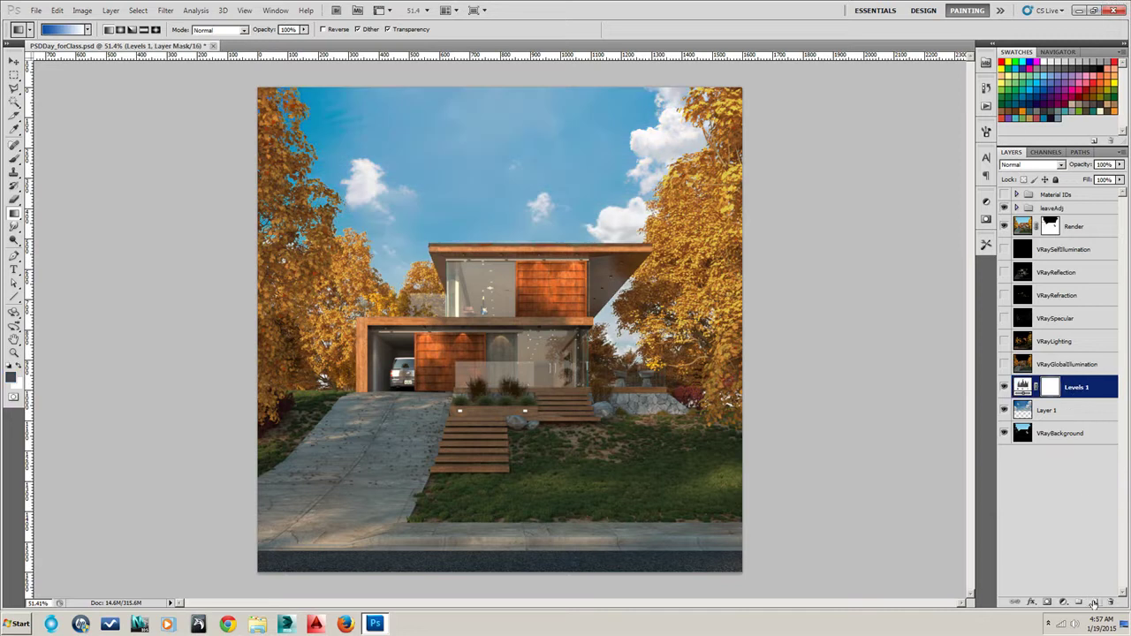
pyautogui.click(1094, 602)
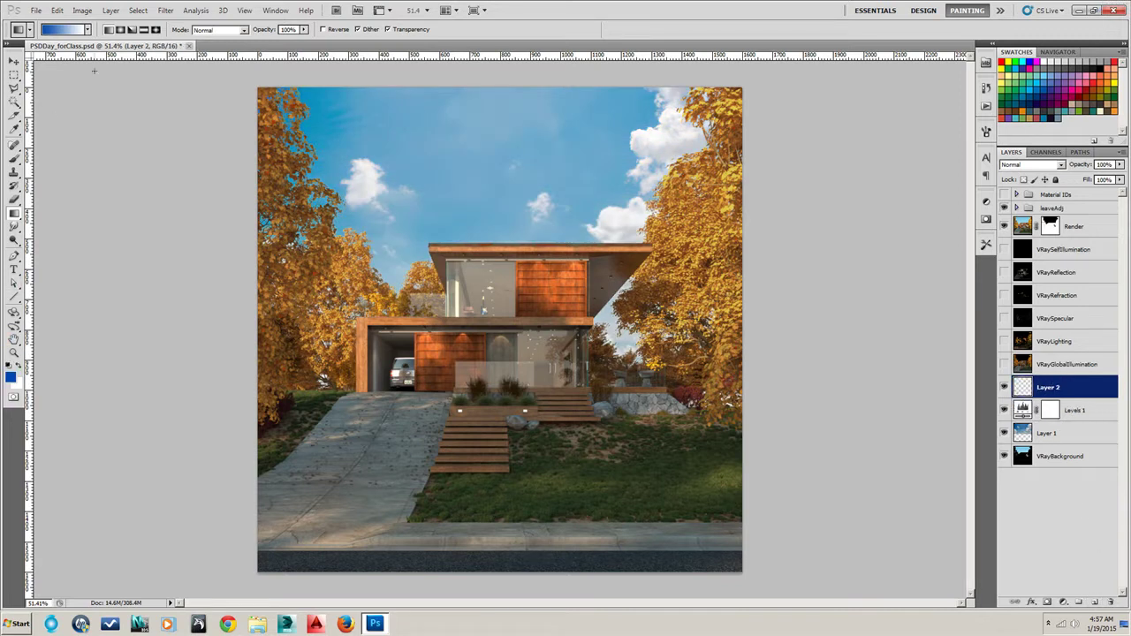
pyautogui.click(87, 29)
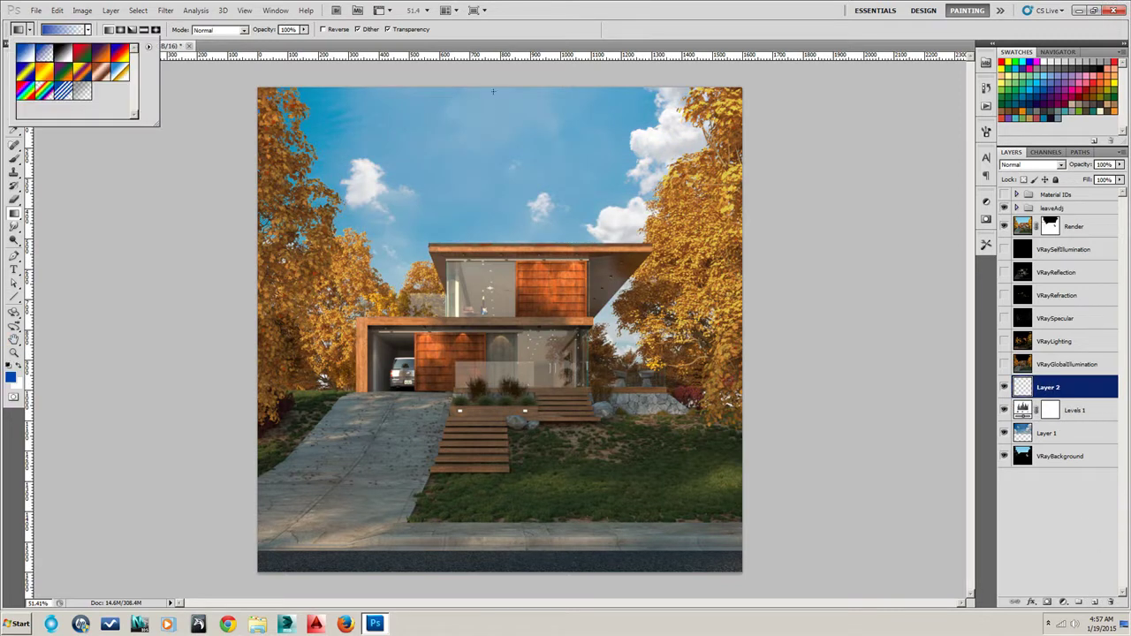
pyautogui.moveTo(502, 80); pyautogui.dragTo(501, 111)
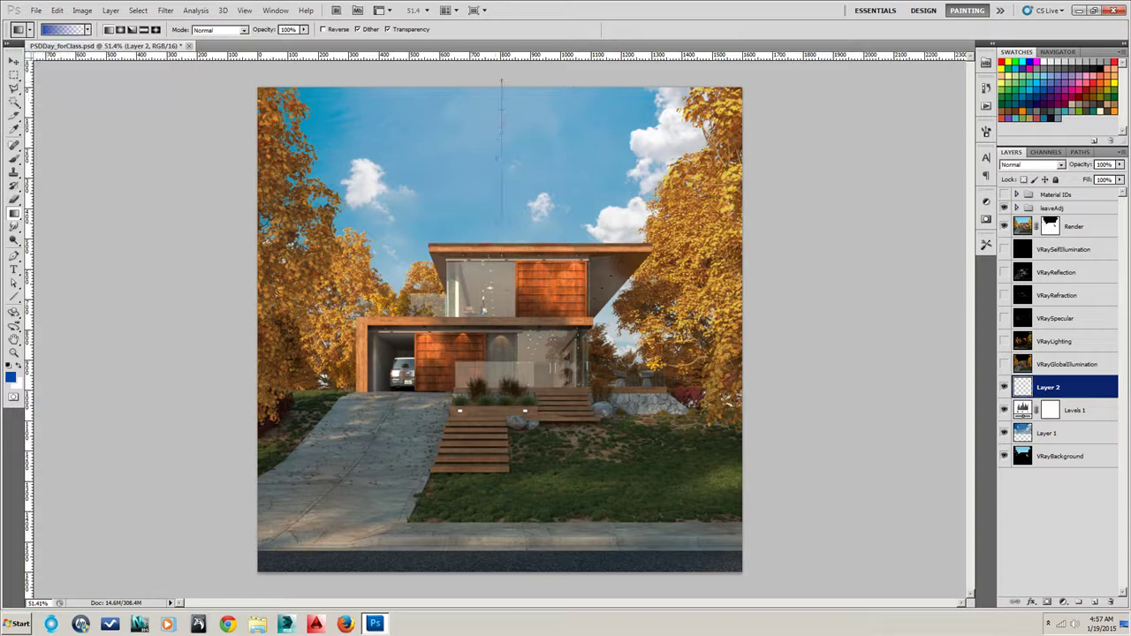
pyautogui.moveTo(501, 252); pyautogui.dragTo(501, 253)
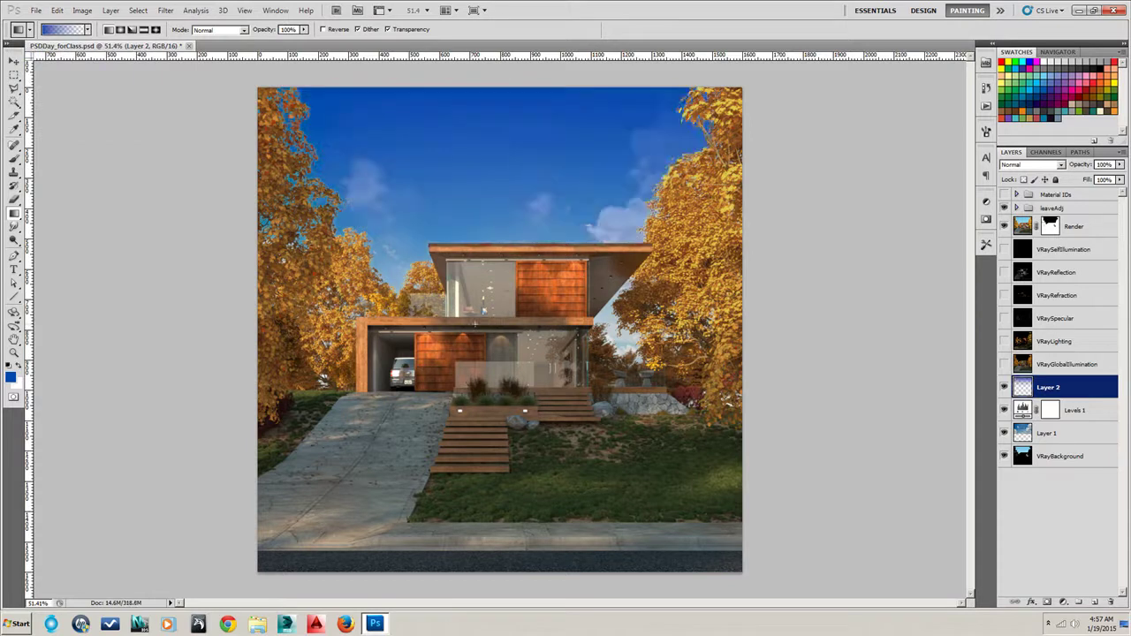
pyautogui.click(1005, 388)
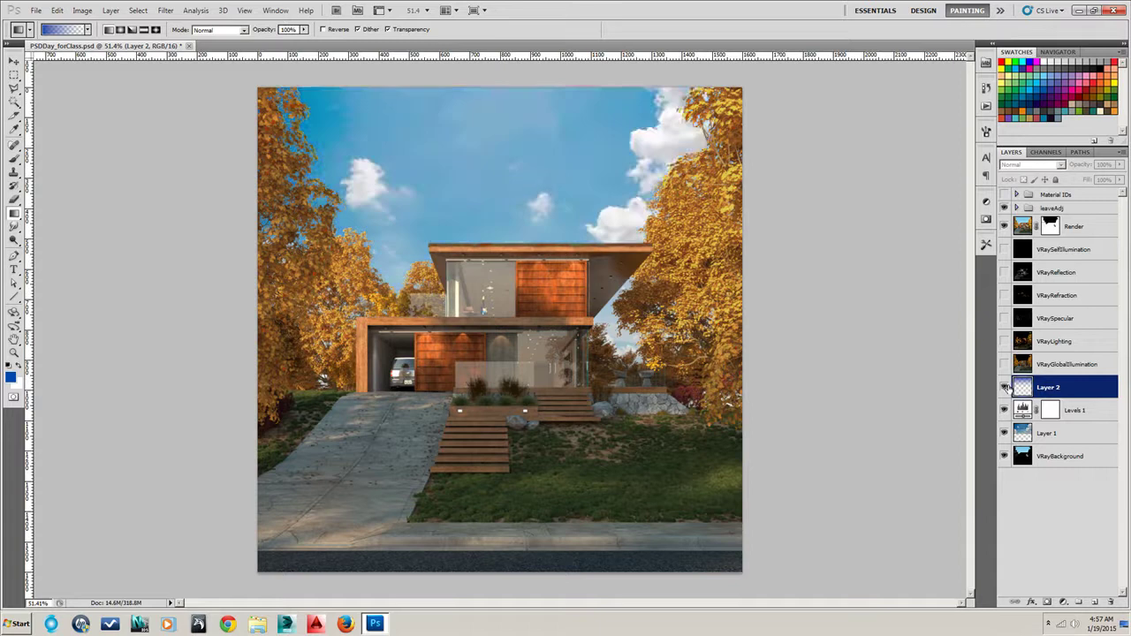
pyautogui.click(1005, 389)
# Step: Blend the new gradient layer in Overlay mode and lower its opacity
pyautogui.click(1032, 165)
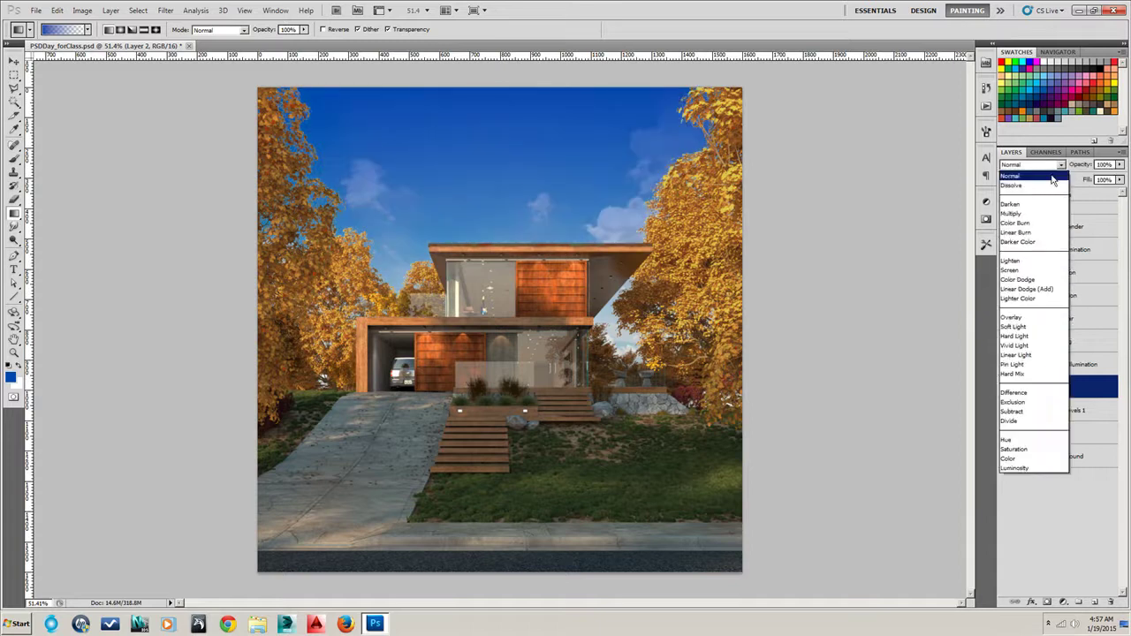
pyautogui.click(1022, 317)
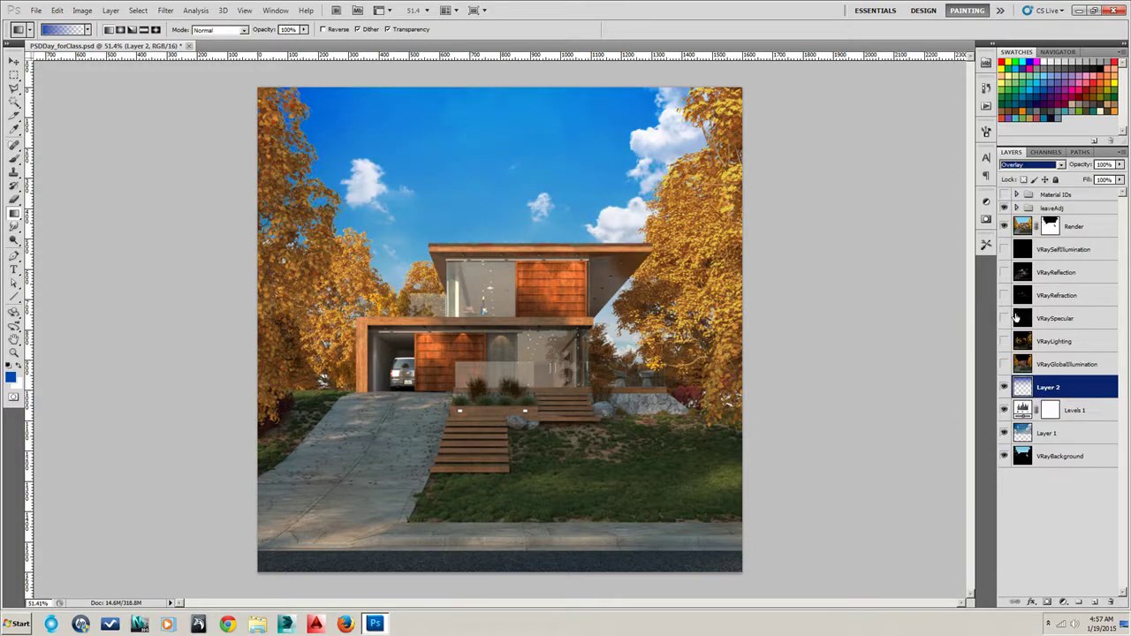
pyautogui.click(1005, 388)
pyautogui.click(1005, 389)
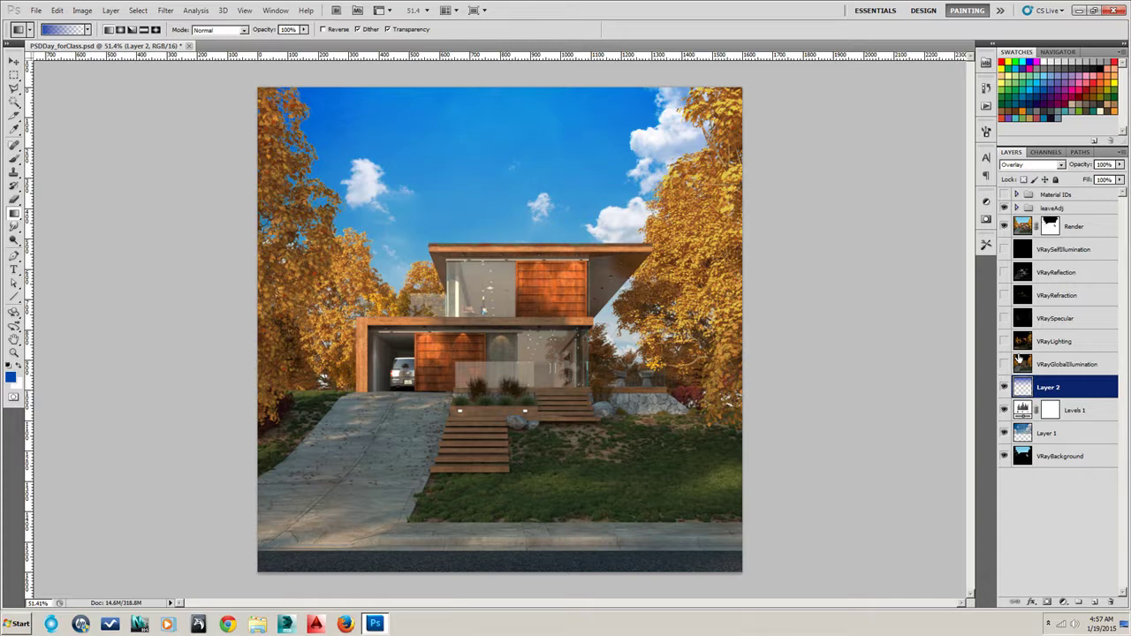
pyautogui.click(1119, 164)
pyautogui.moveTo(1119, 179)
pyautogui.mouseDown()
pyautogui.moveTo(1063, 178)
pyautogui.moveTo(1111, 179)
pyautogui.mouseUp()
# Step: Set the gradient layer's opacity to 85% and add a Hue/Saturation adjustment layer
pyautogui.click(1045, 386)
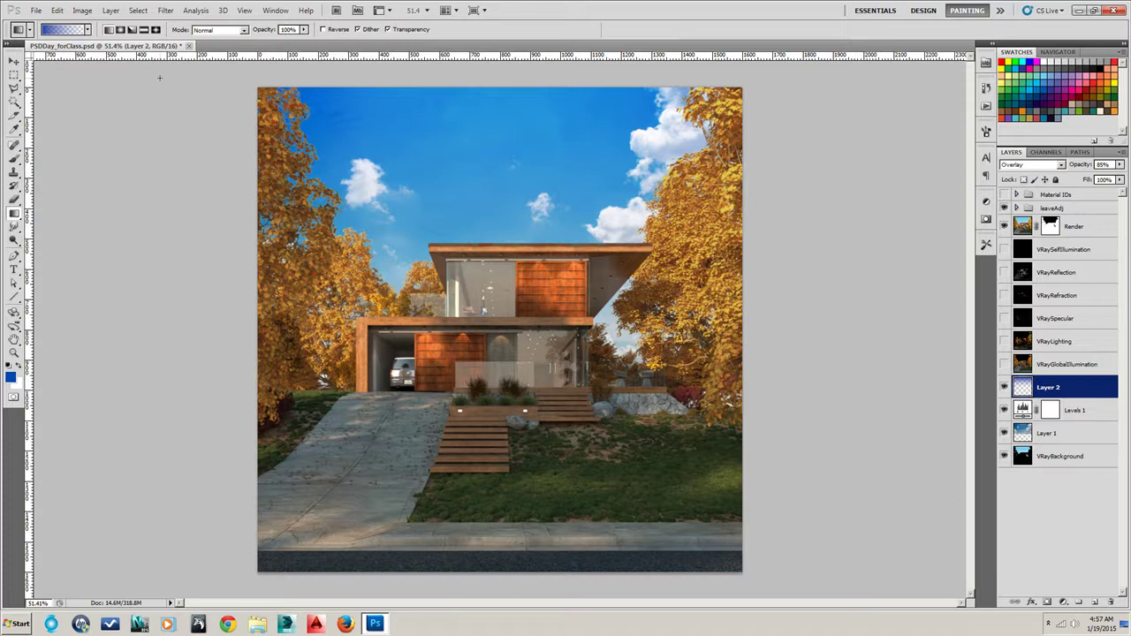
pyautogui.click(111, 10)
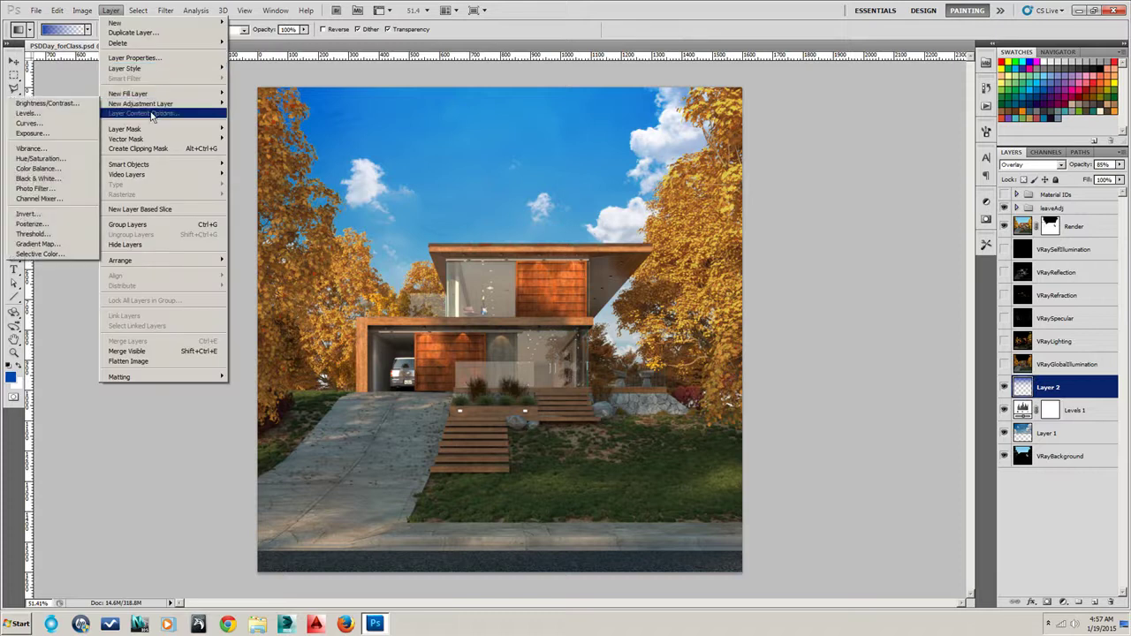
pyautogui.click(39, 158)
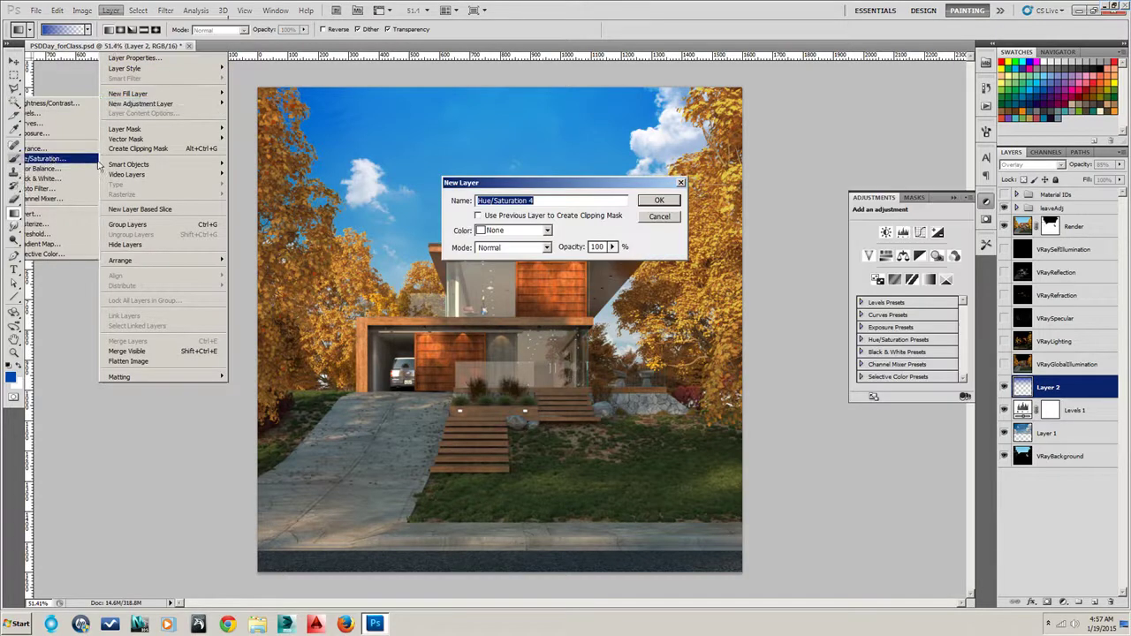
pyautogui.click(659, 201)
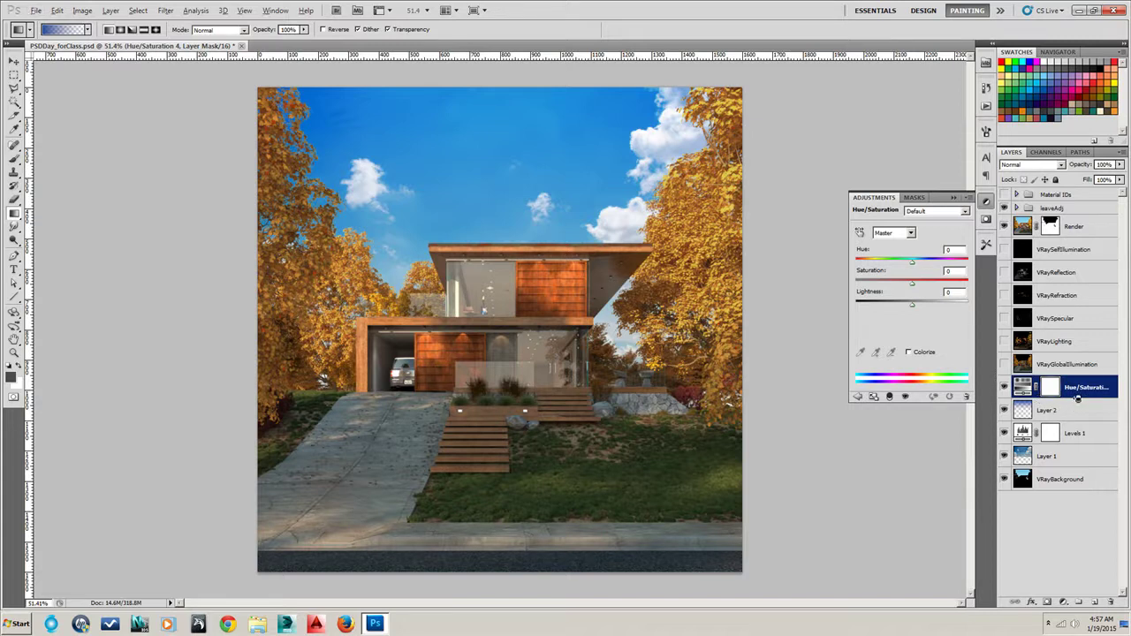
# Step: Clip the Hue/Saturation layer to Layer 2 and make it visible
pyautogui.keyDown('alt'); pyautogui.click(1077, 399); pyautogui.keyUp('alt')
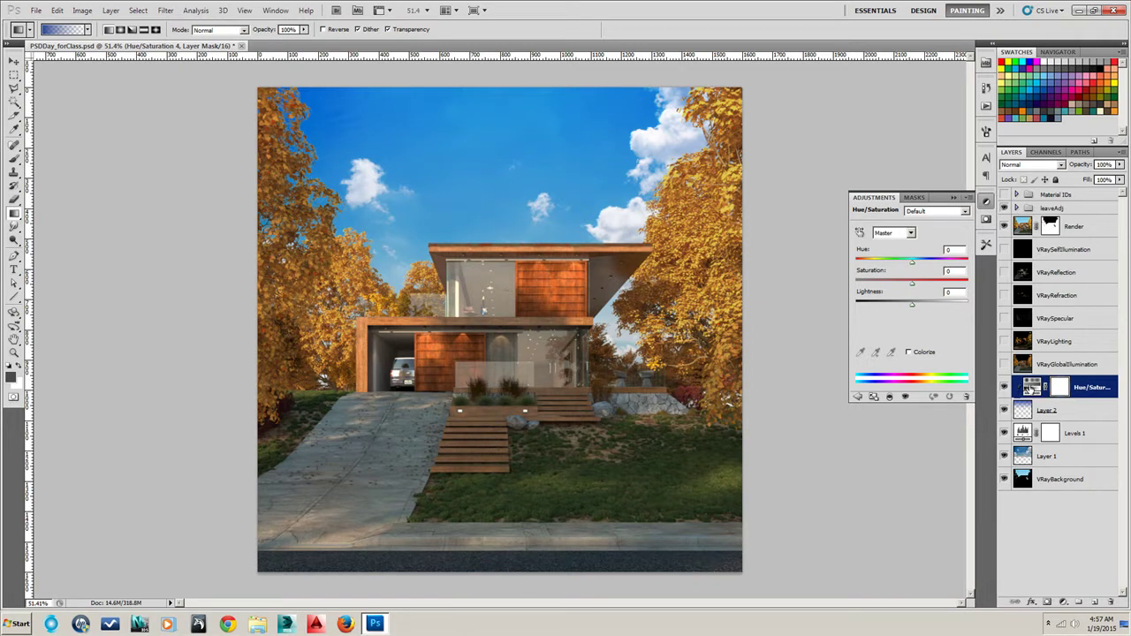
pyautogui.click(1023, 409)
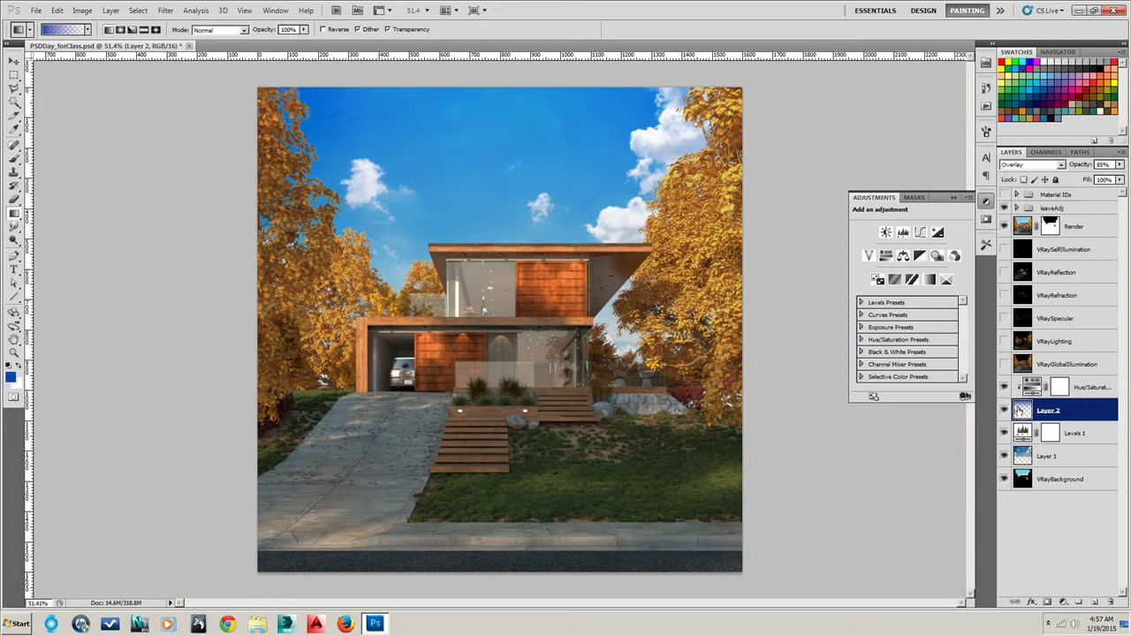
pyautogui.click(1008, 389)
# Step: Set the Hue/Saturation adjustment to Hue +19 and Saturation -31
pyautogui.click(1032, 389)
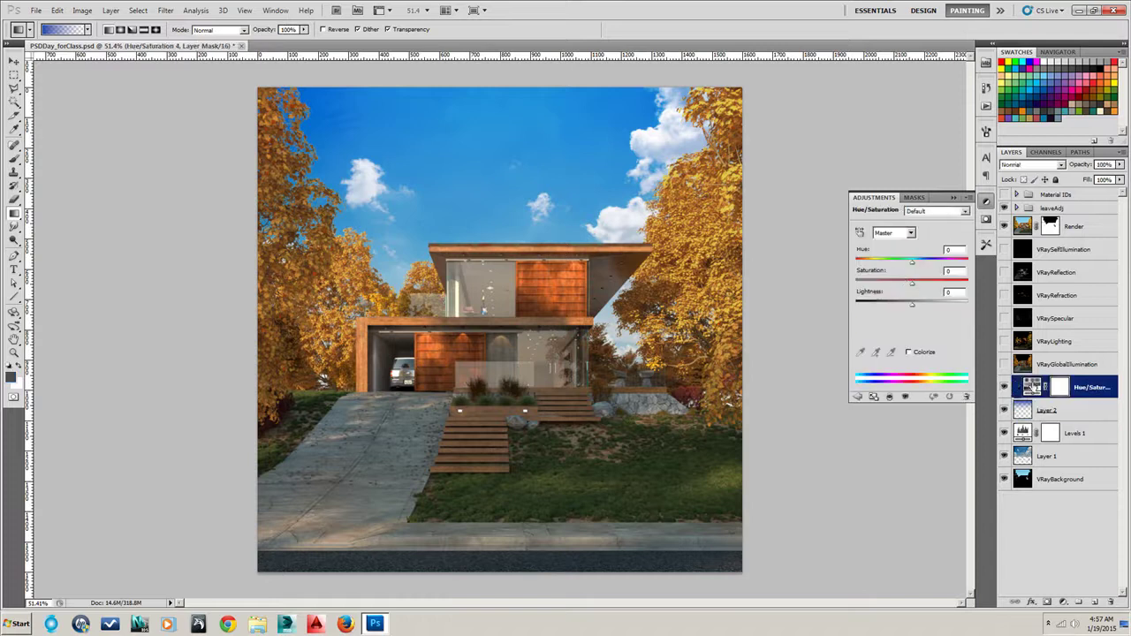
pyautogui.moveTo(912, 265); pyautogui.dragTo(906, 289)
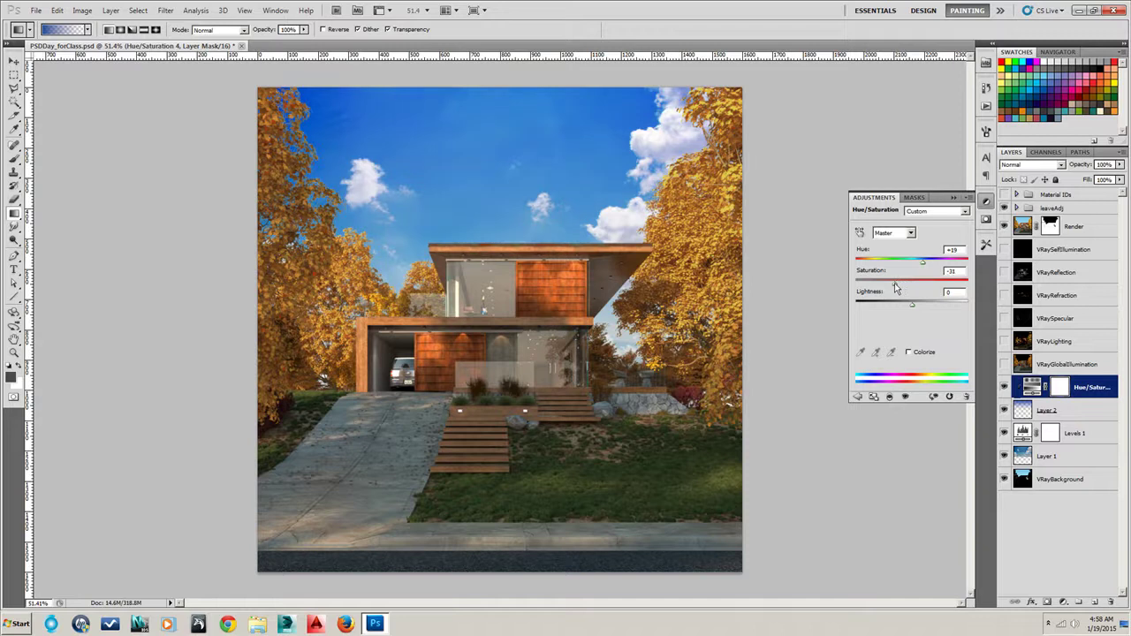
pyautogui.click(958, 199)
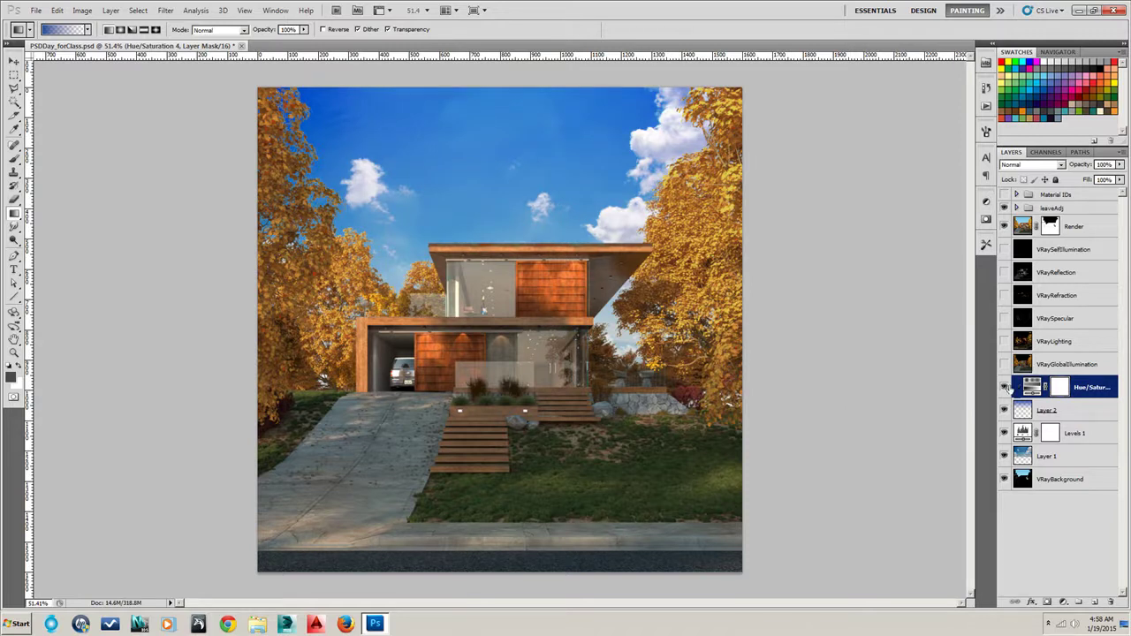
# Step: Compare the sky with and without the hue adjustment and gradient, then select Layer 1
pyautogui.click(1005, 388)
pyautogui.click(1004, 389)
pyautogui.click(1004, 389)
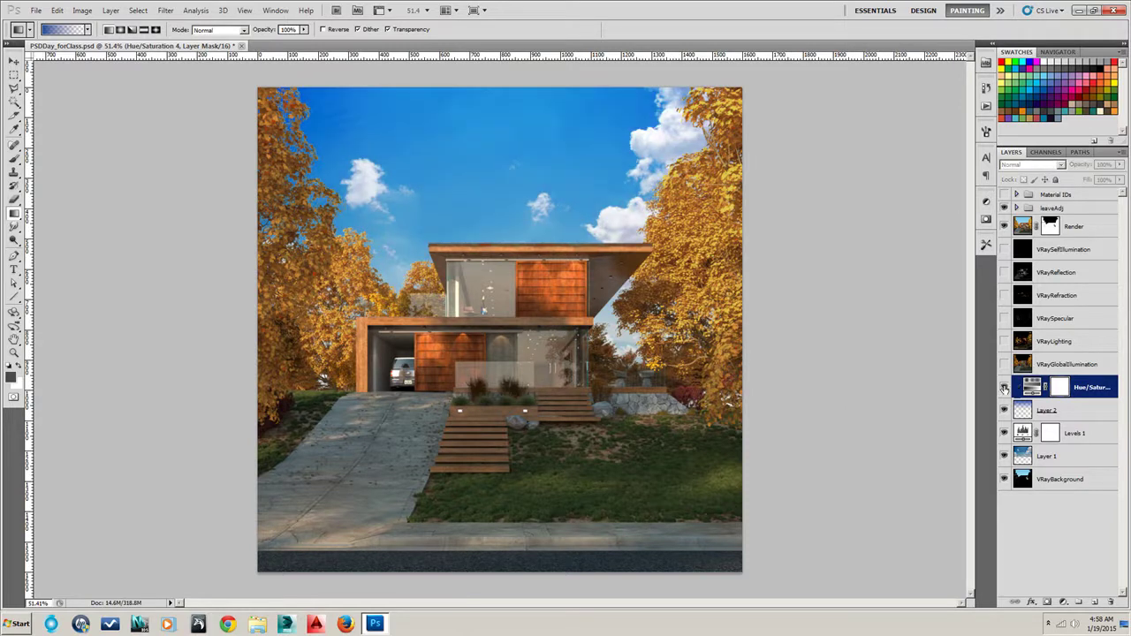
pyautogui.click(1004, 389)
pyautogui.click(1005, 411)
pyautogui.click(1005, 411)
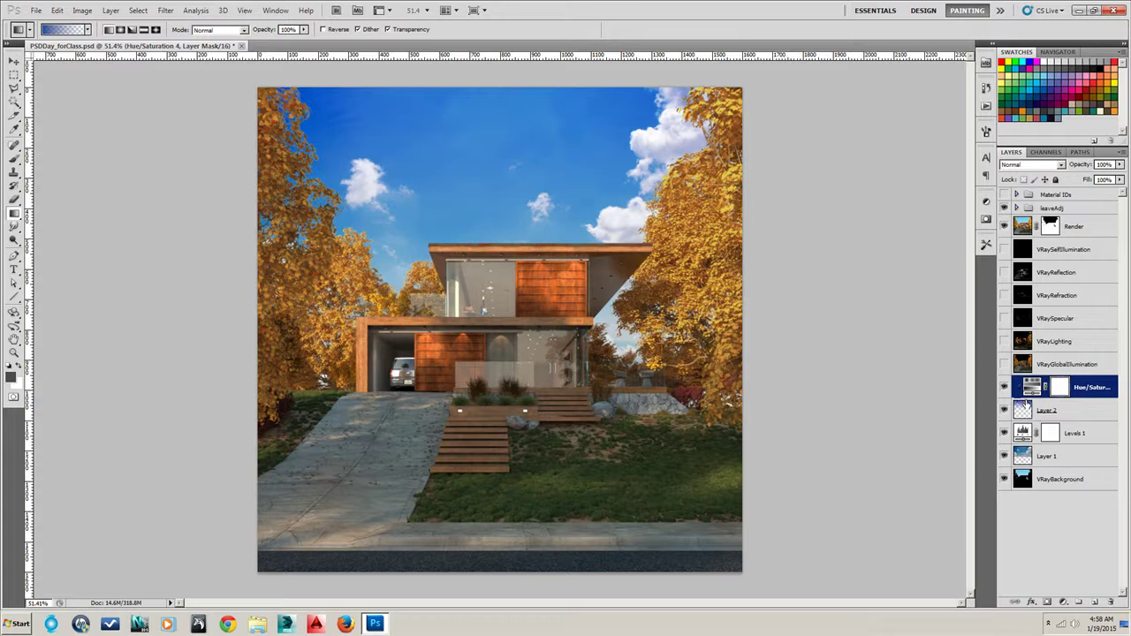
pyautogui.keyDown('alt'); pyautogui.click(1047, 399); pyautogui.keyUp('alt')
pyautogui.keyDown('alt'); pyautogui.click(1047, 400); pyautogui.keyUp('alt')
pyautogui.click(1026, 458)
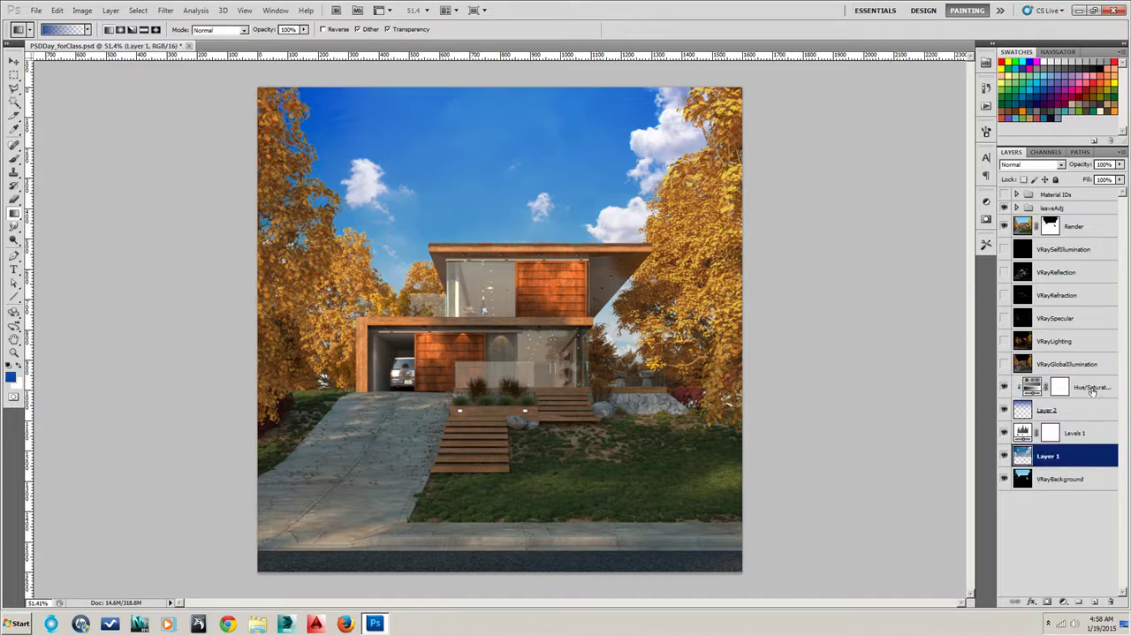